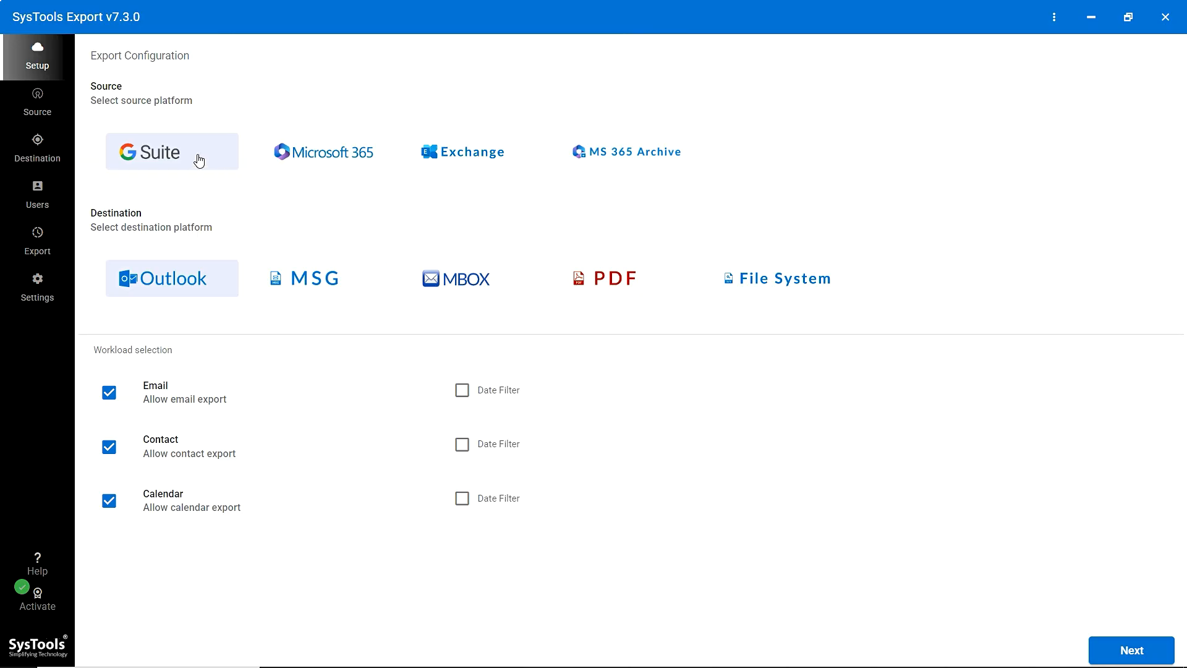
Step: Preview the Microsoft 365, Exchange and MS 365 Archive source platforms, and return the source to G Suite
left_click(323, 154)
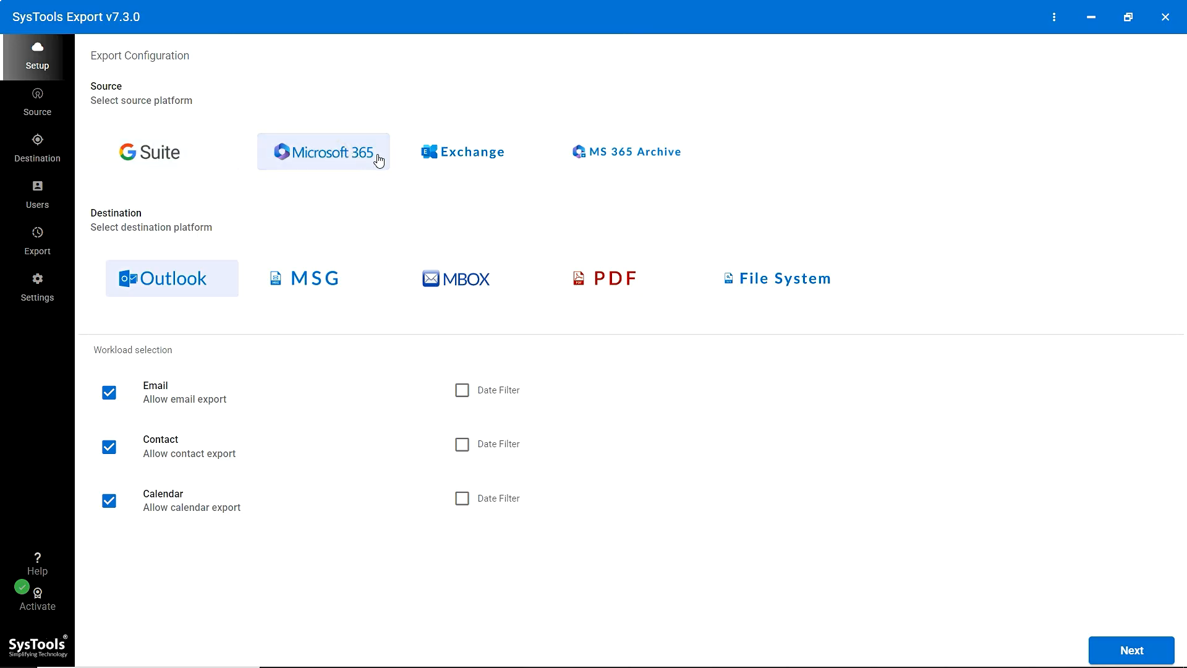
left_click(471, 156)
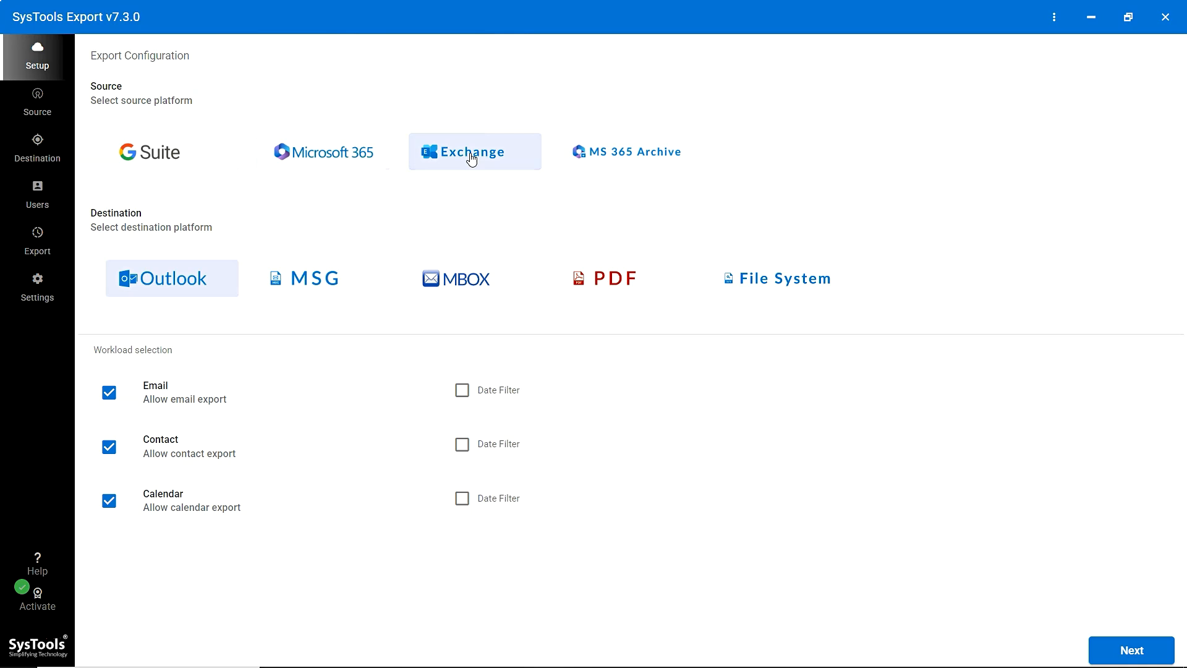
left_click(621, 155)
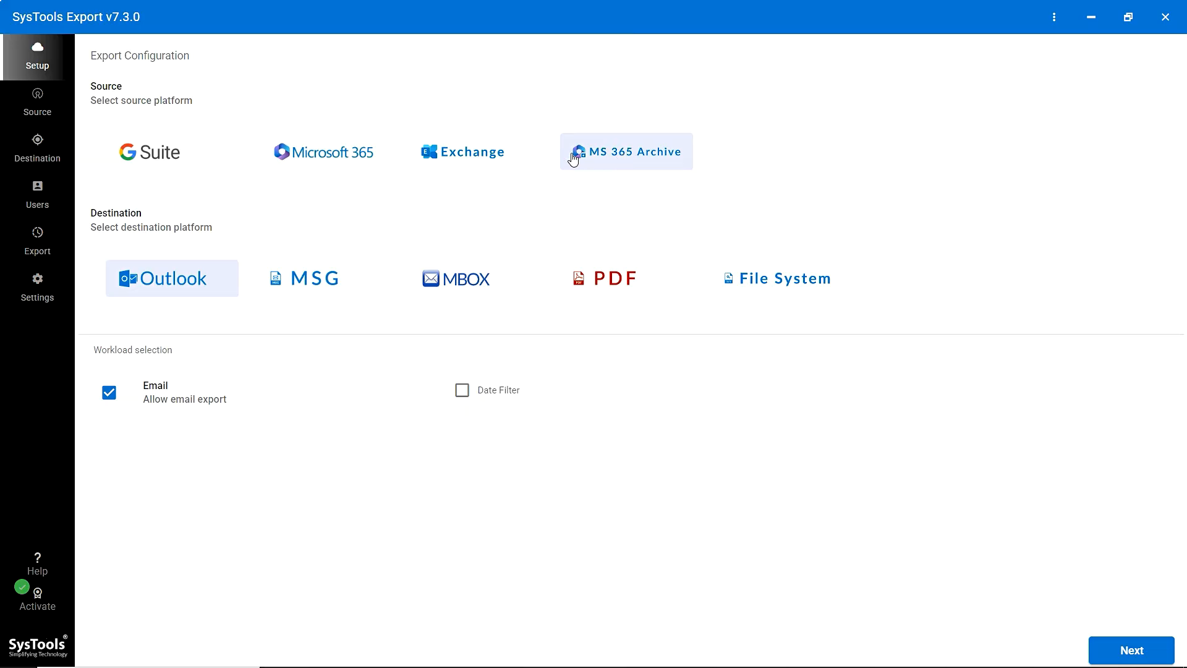
left_click(192, 155)
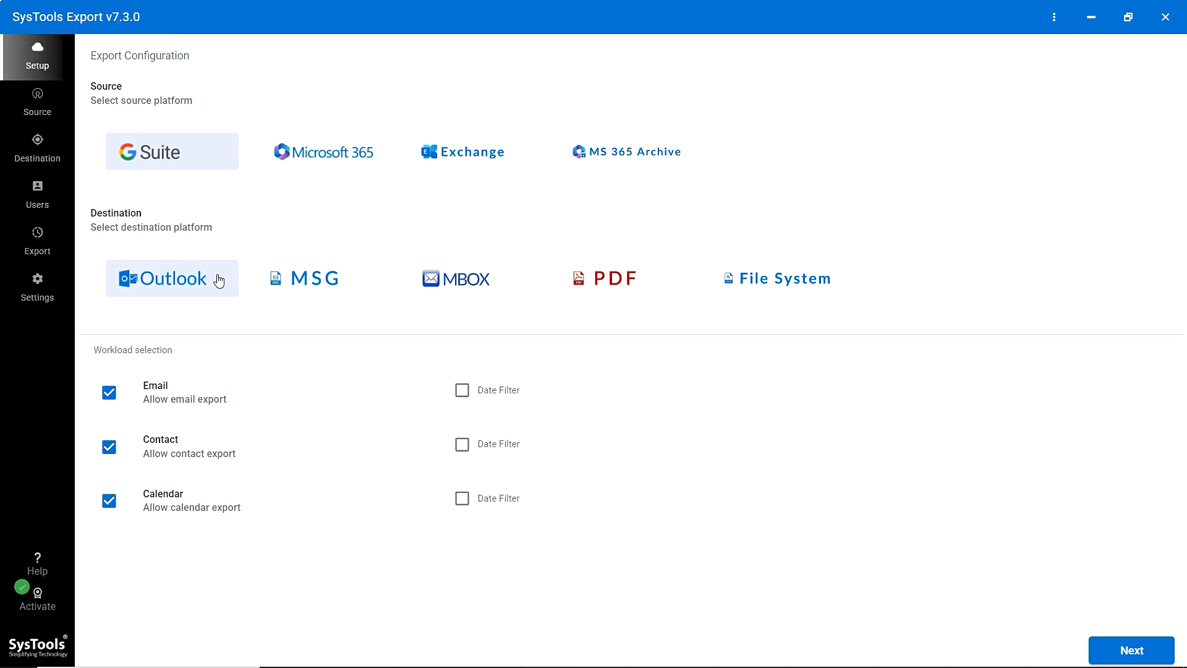
Step: Go through the MSG, MBOX and File System destinations and select PDF as the destination platform
left_click(357, 276)
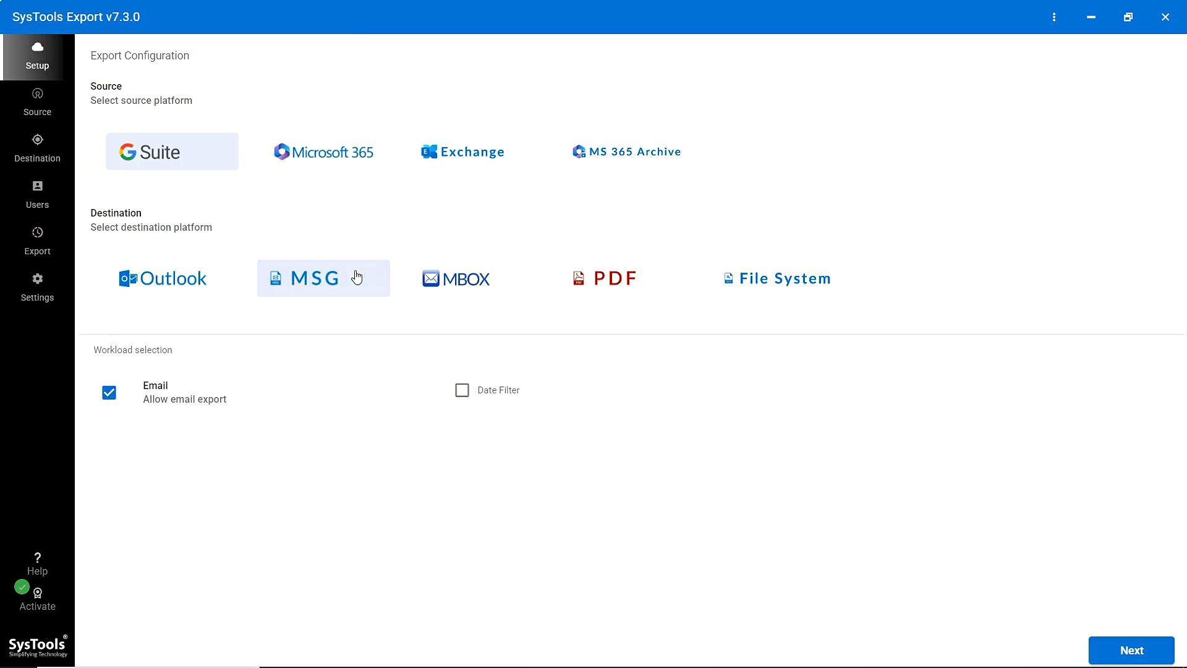
left_click(480, 276)
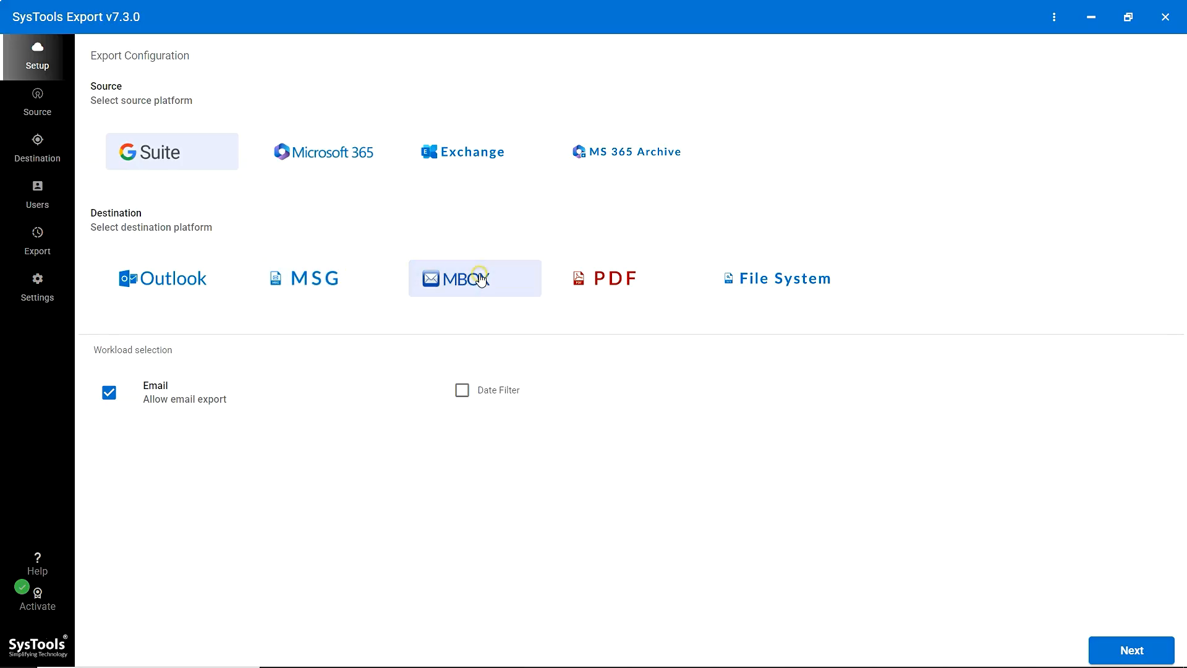
left_click(652, 276)
left_click(837, 273)
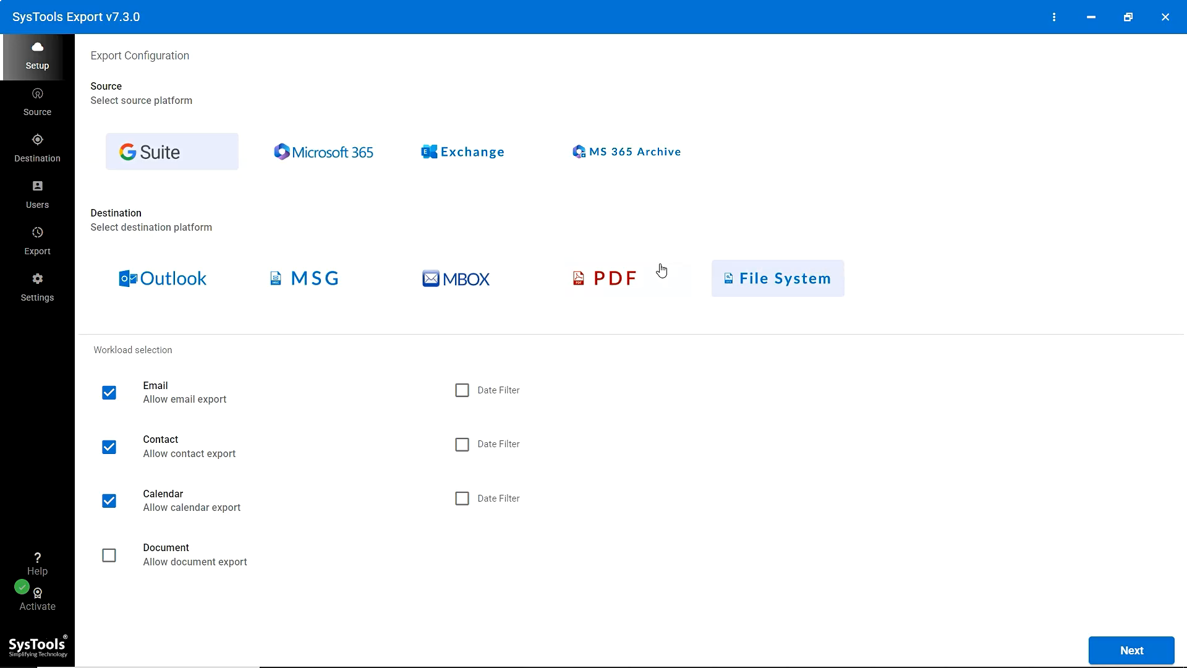
left_click(643, 270)
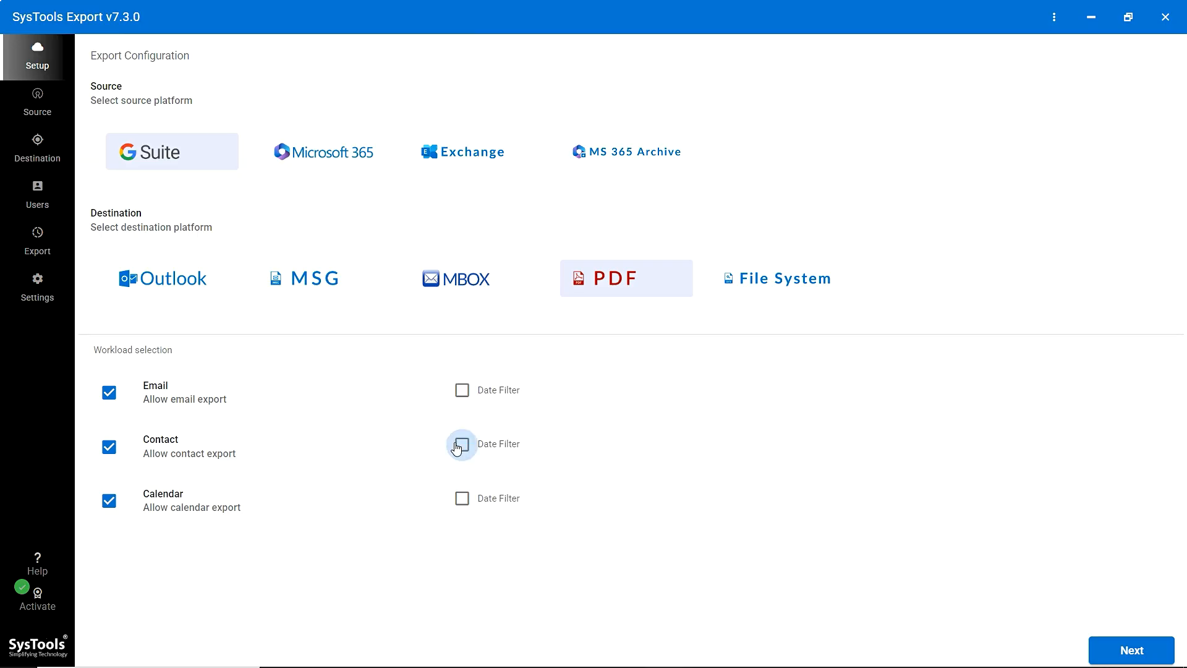
Step: Try the date filter for the Calendar workload, switch it off again, and continue to the source settings
left_click(459, 502)
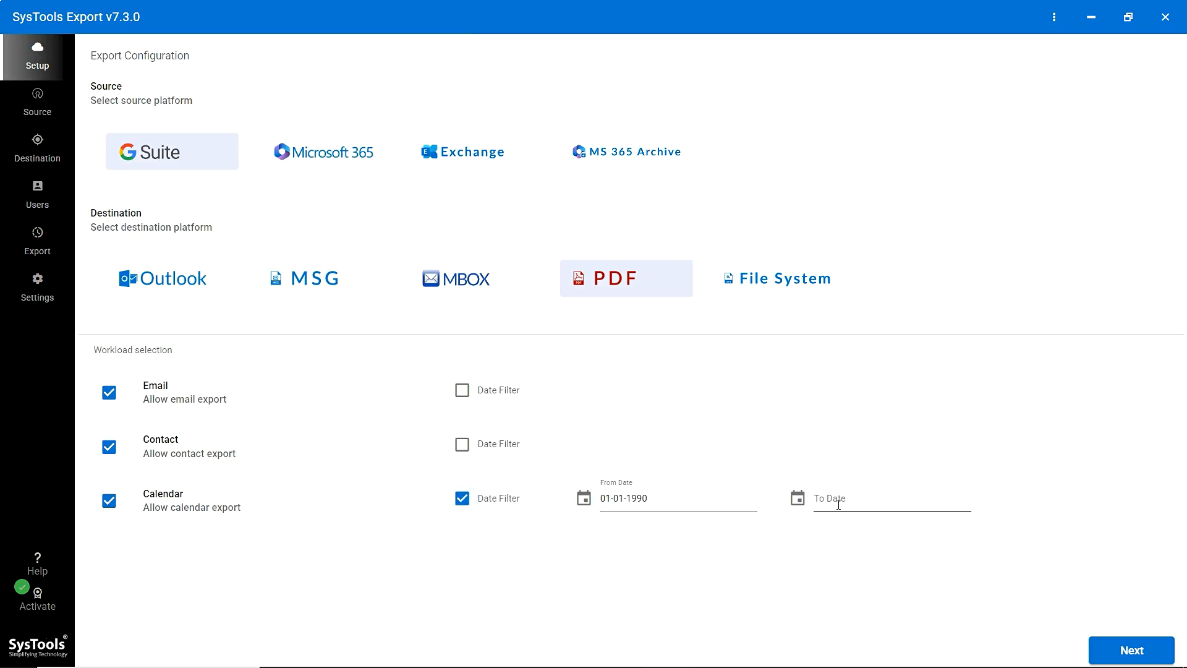
left_click(464, 501)
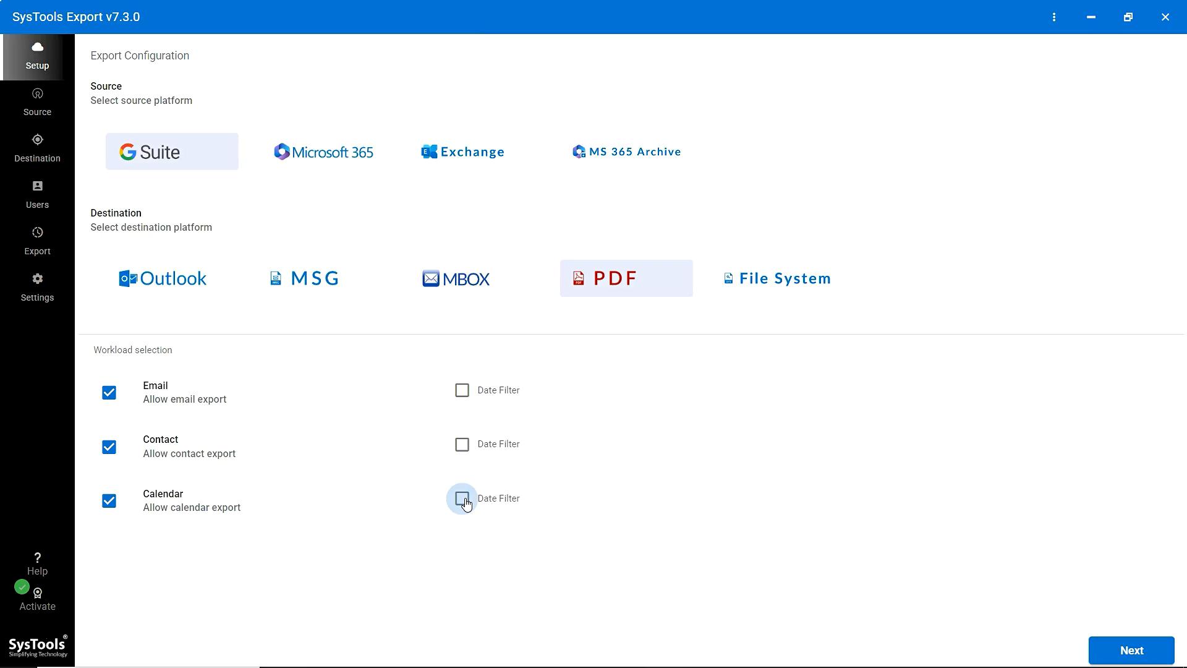
left_click(1135, 650)
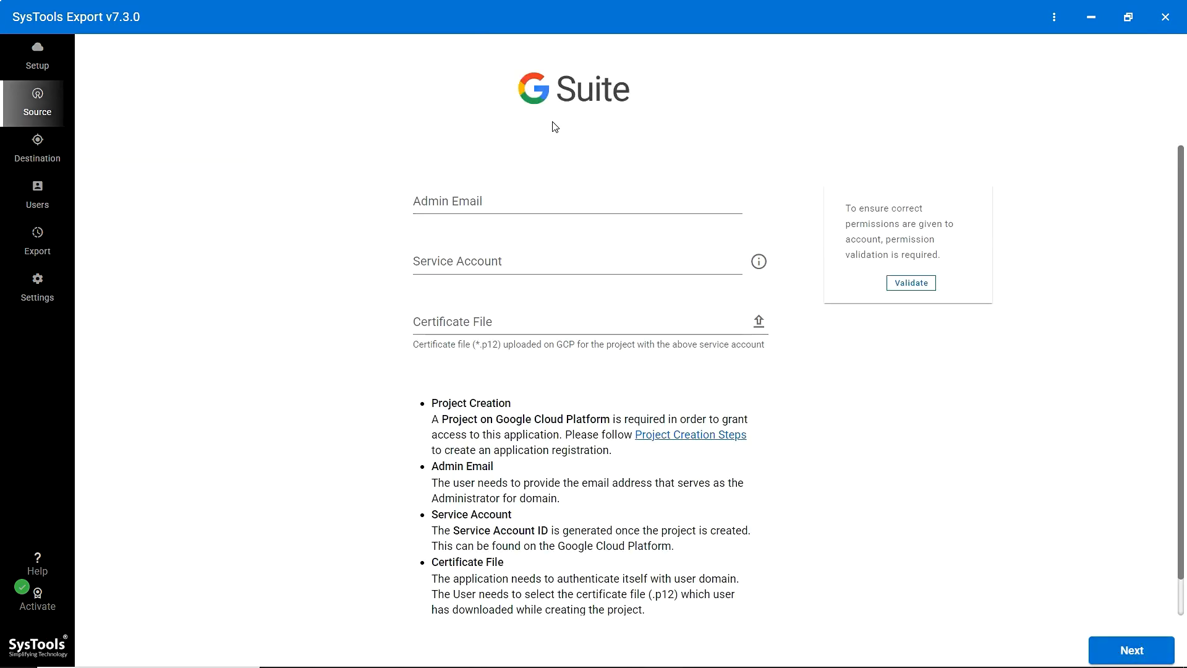
Step: Enter the administrator's email address and the service account ID for the G Suite source
left_click(496, 200)
key("ctrl+v")
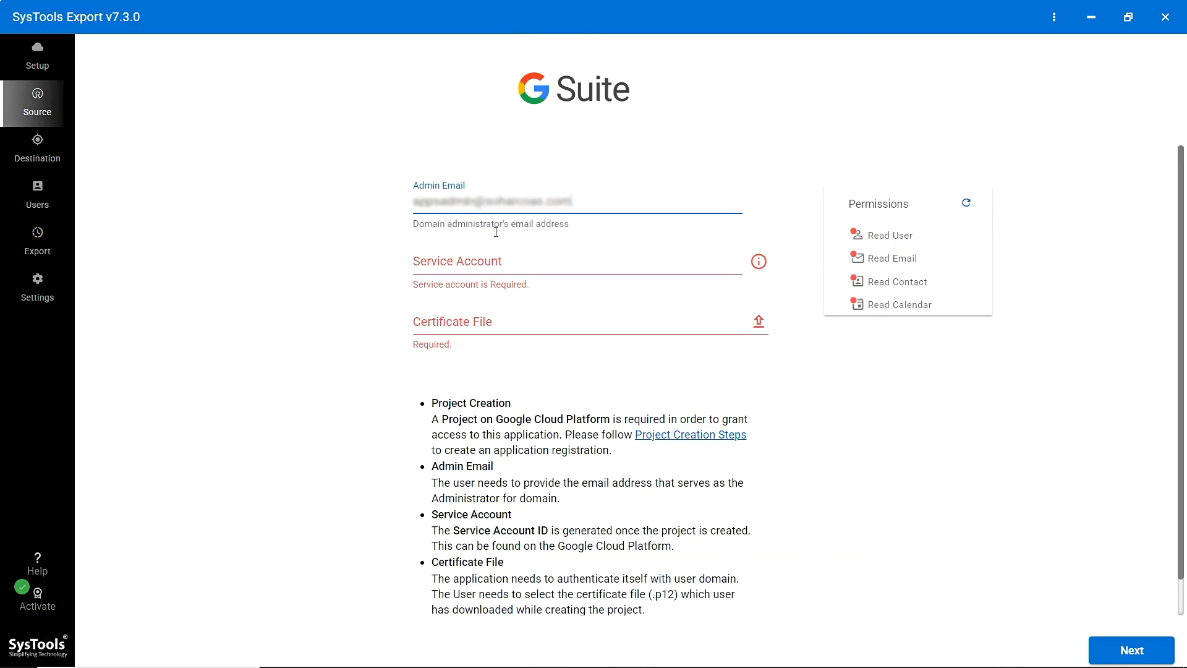
left_click(502, 265)
key("ctrl+v")
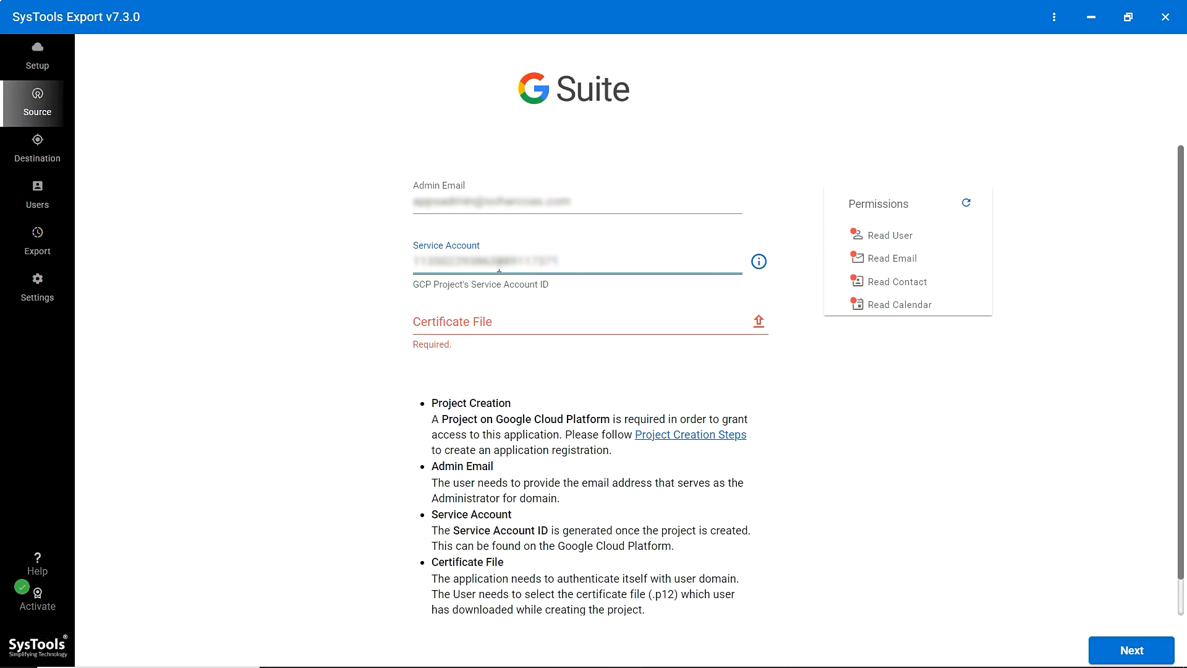
Step: Load the certificate file SoharcoasAsDestination-d0d26963b67f.p12 and validate the G Suite source permissions
left_click(508, 327)
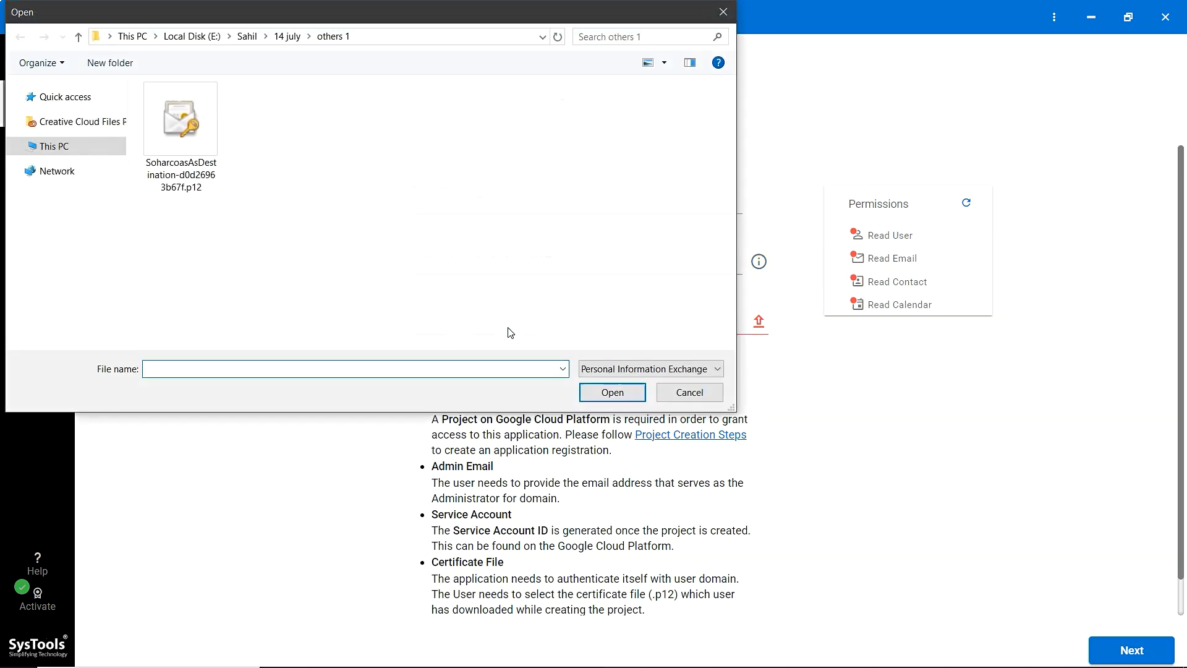
left_click(201, 153)
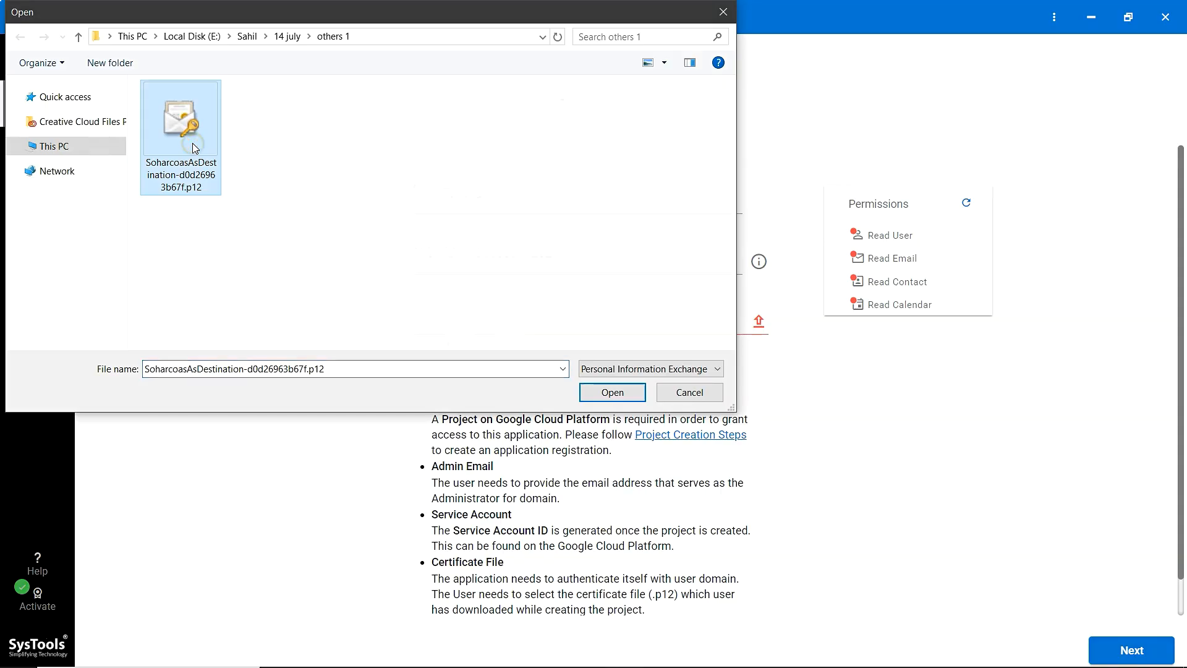
left_click(623, 397)
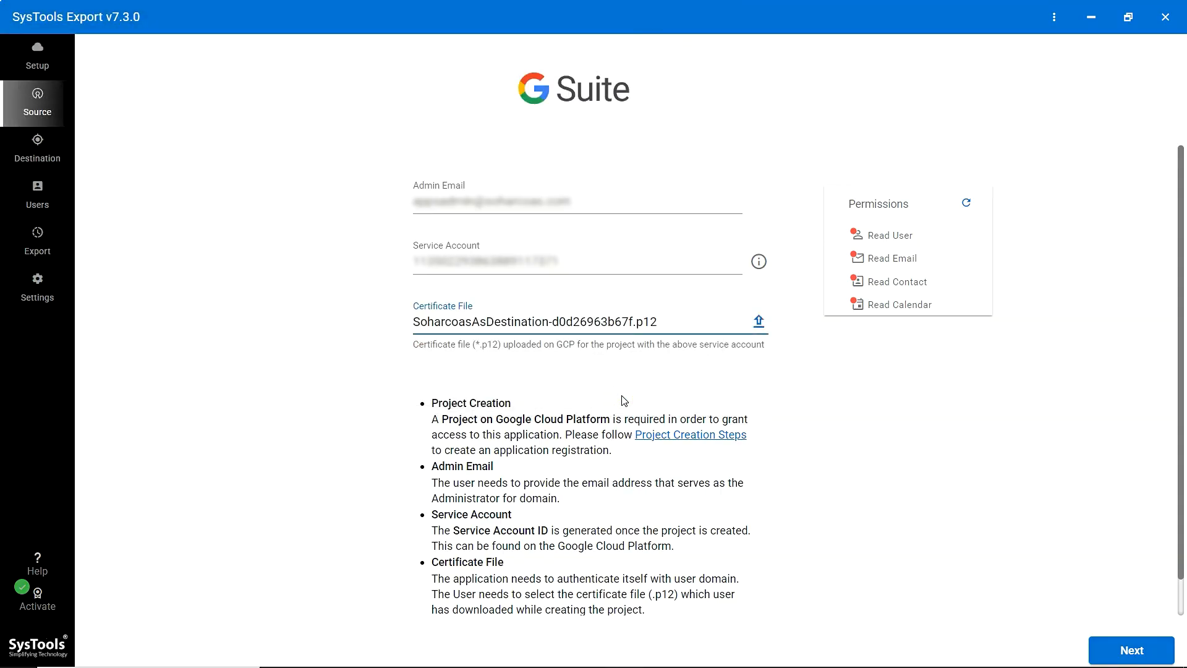
left_click(965, 202)
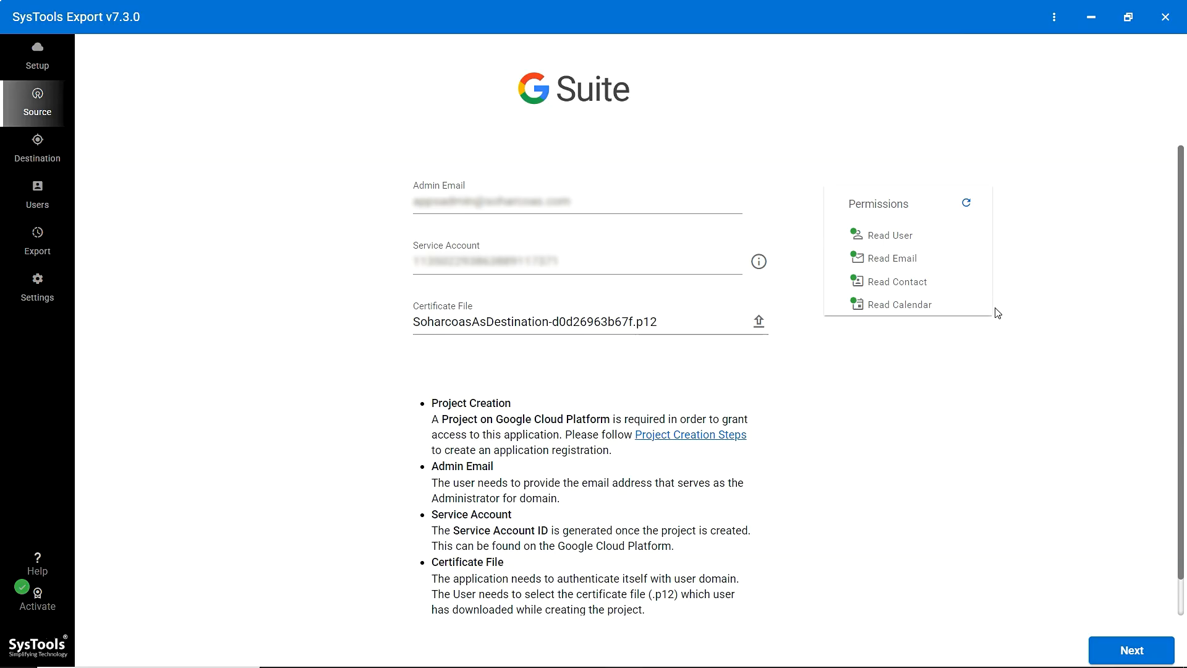
Step: Continue to the PDF destination settings and set the export folder path to E:\File
left_click(1123, 660)
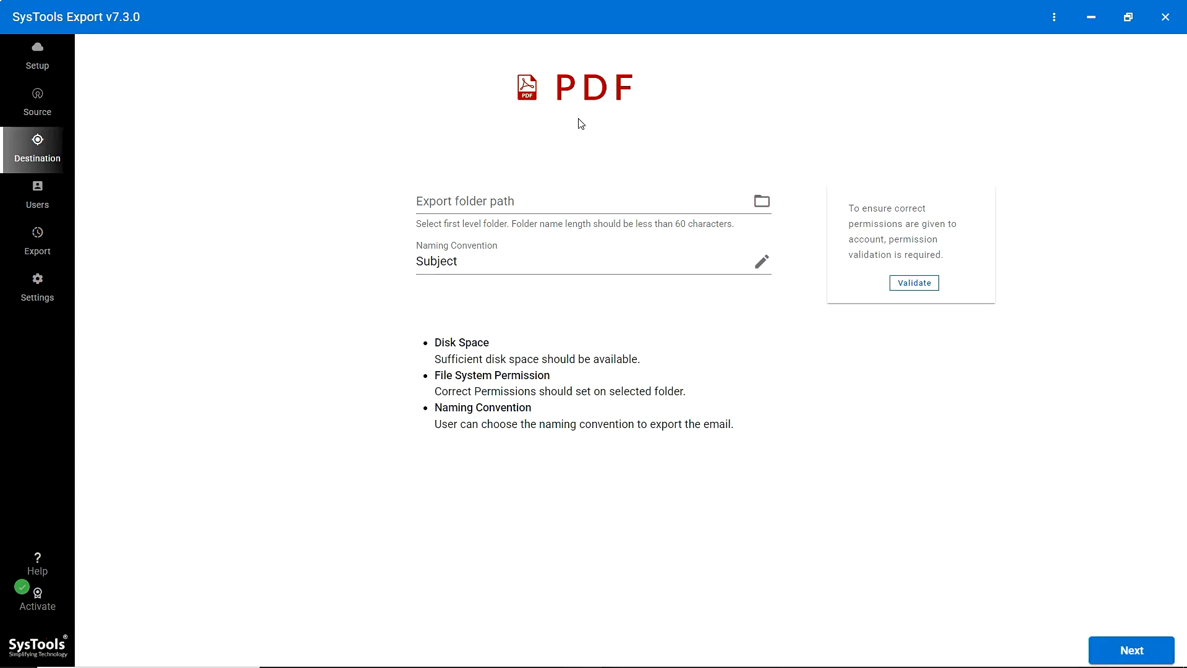
left_click(760, 204)
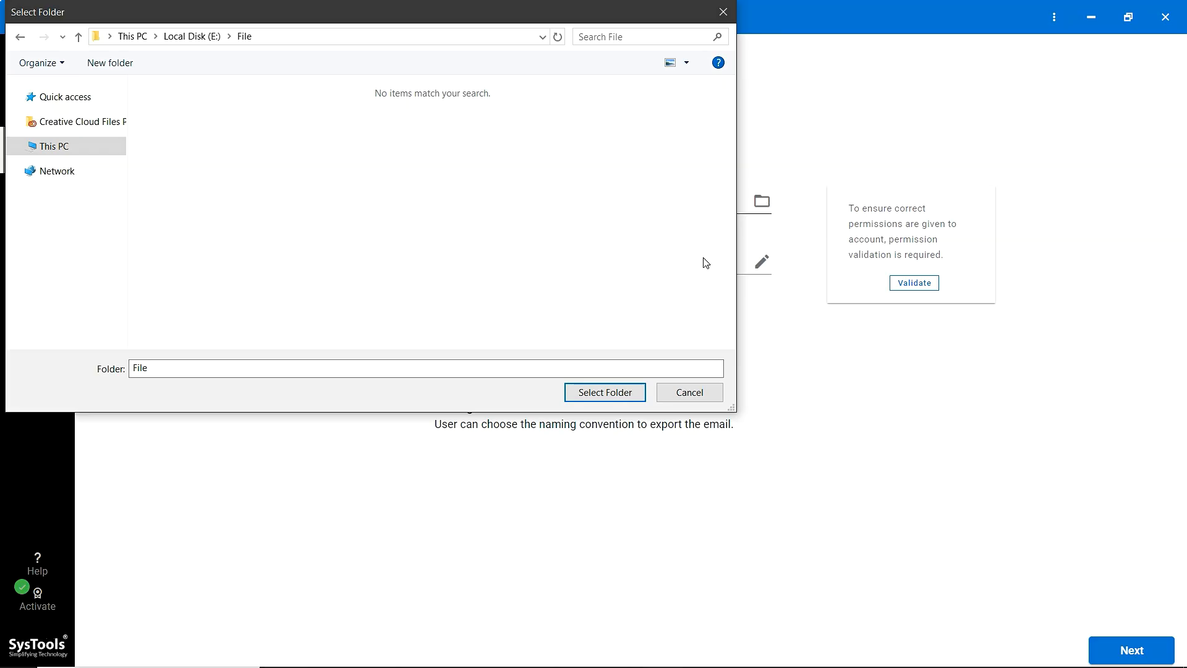
left_click(595, 392)
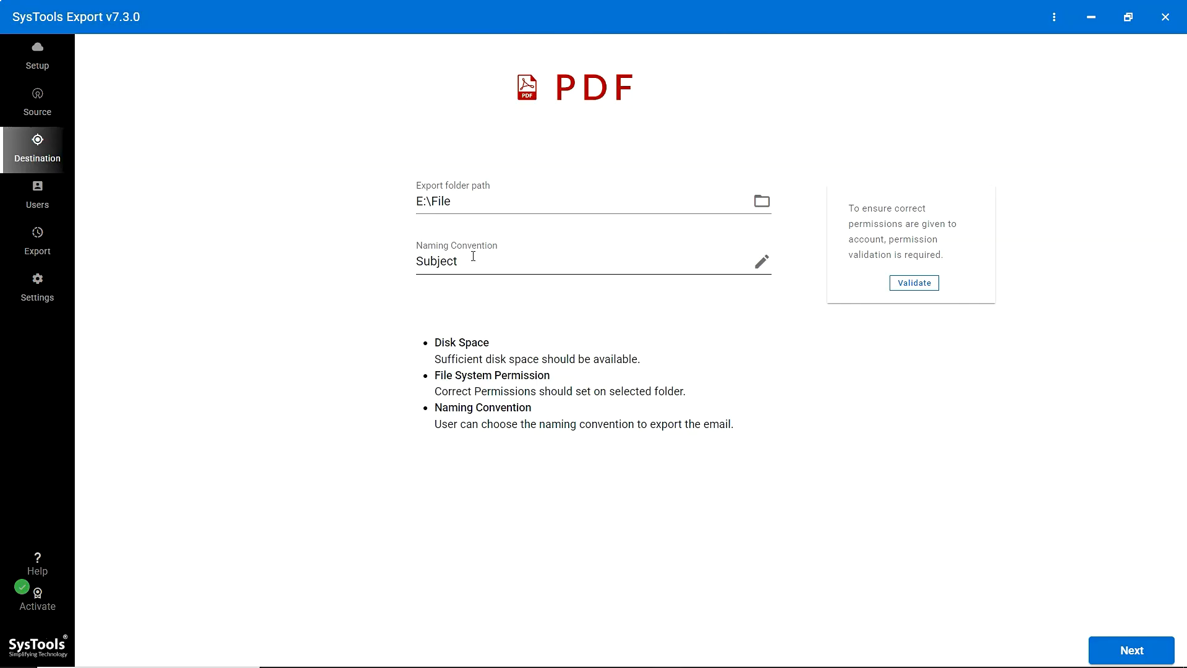
Step: Look through the naming conventions, choose Subject, and validate the PDF destination's permissions
left_click(761, 261)
left_click(606, 326)
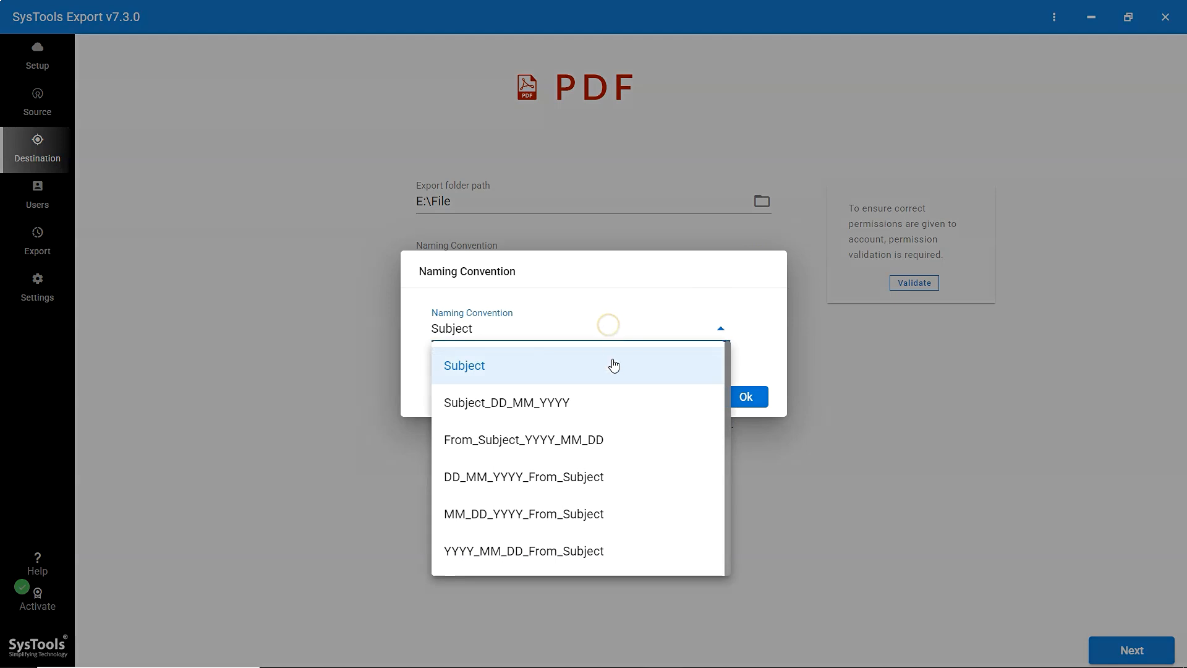
scroll(630, 429, "down", 2)
scroll(631, 429, "down", 3)
scroll(632, 429, "up", 5)
left_click(496, 358)
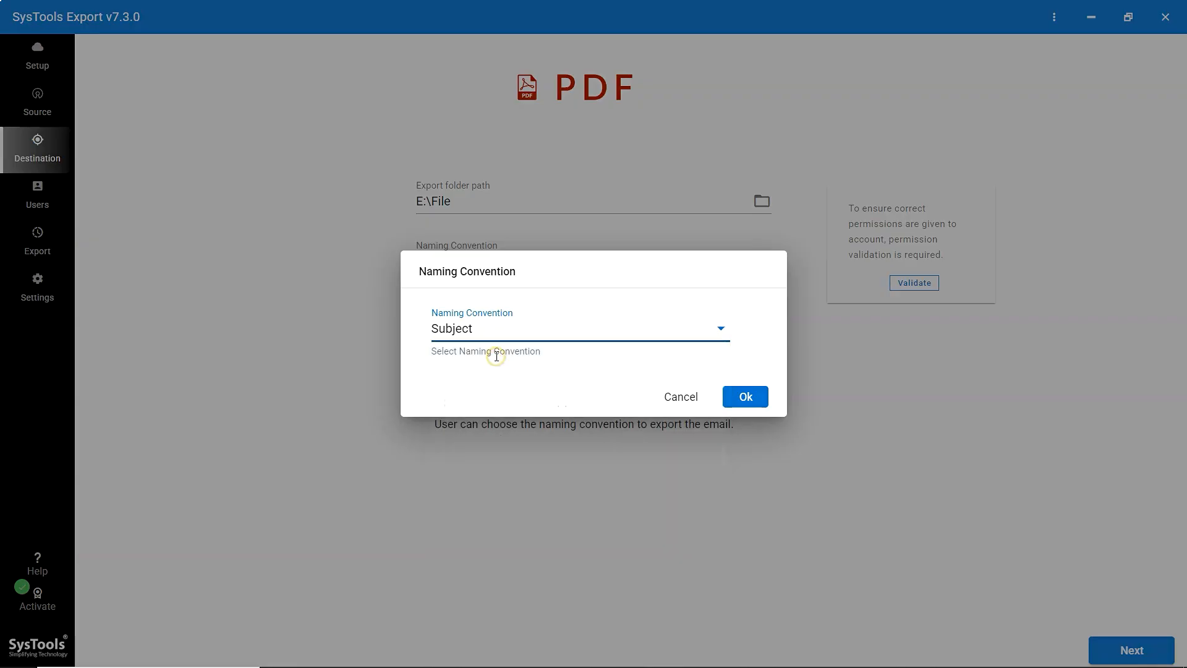
left_click(747, 397)
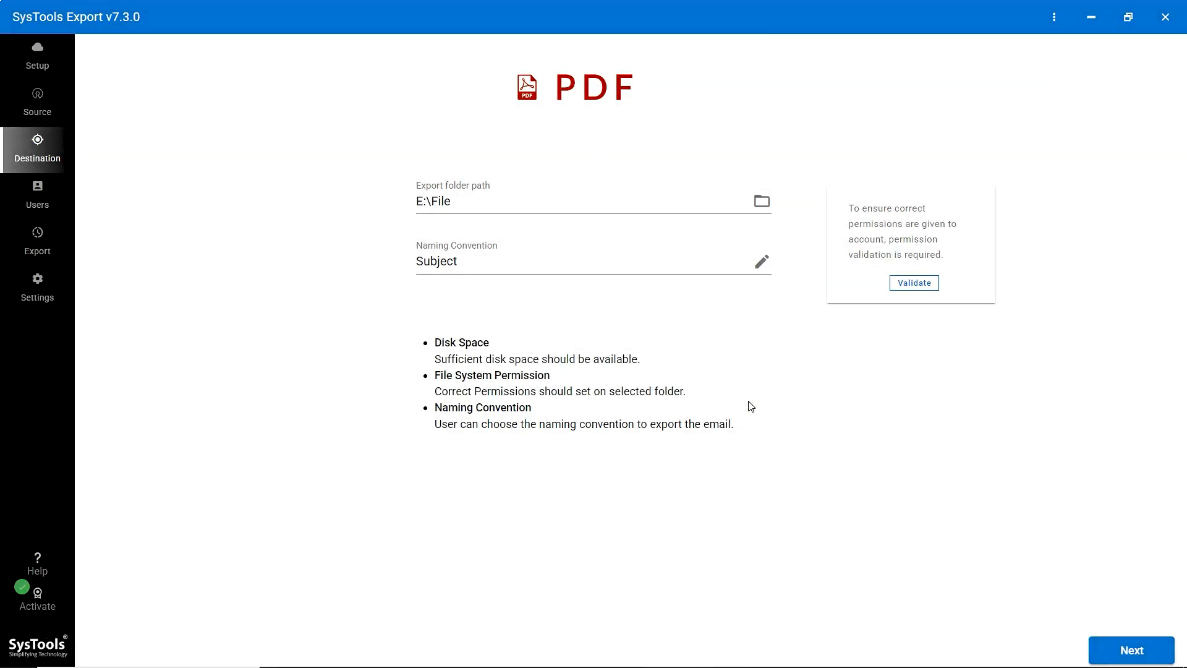
left_click(906, 282)
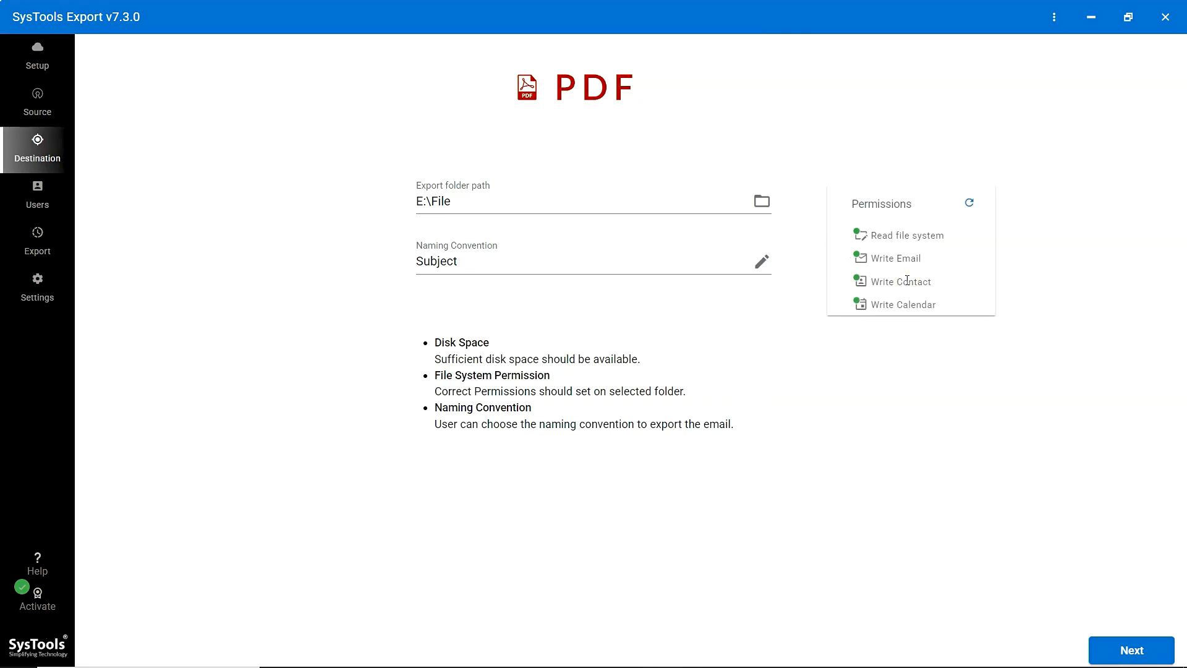
Step: Continue to the user setup and download the user import template as ExportUserMappingSample.csv into E:\Files
left_click(1134, 646)
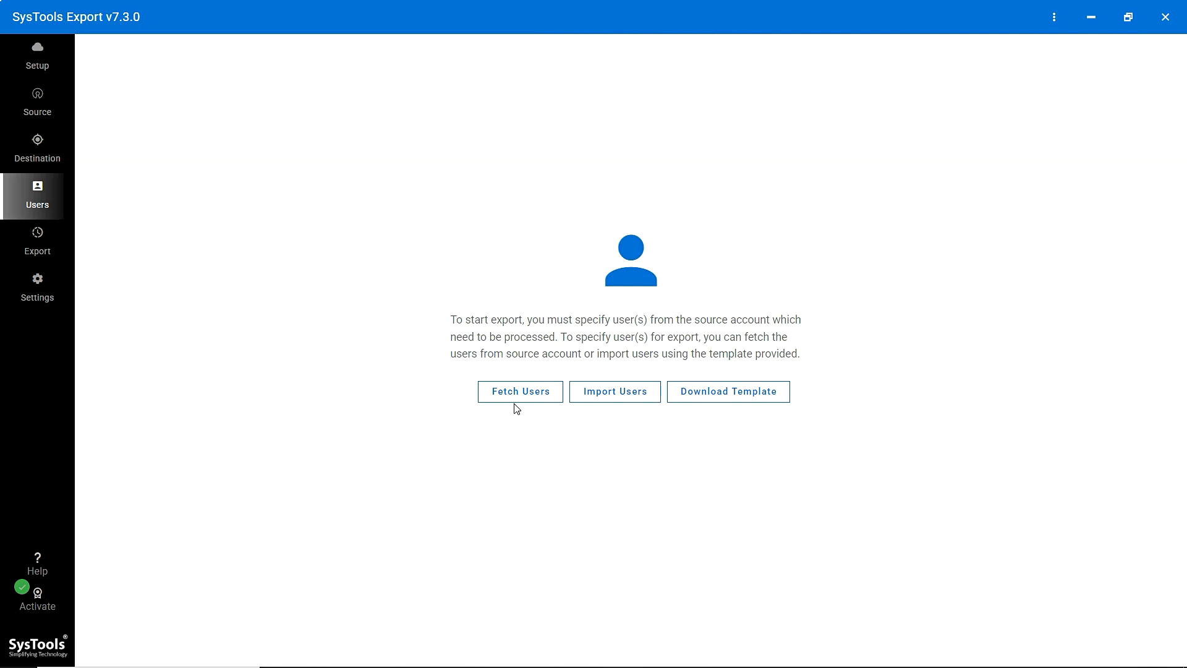
left_click(719, 396)
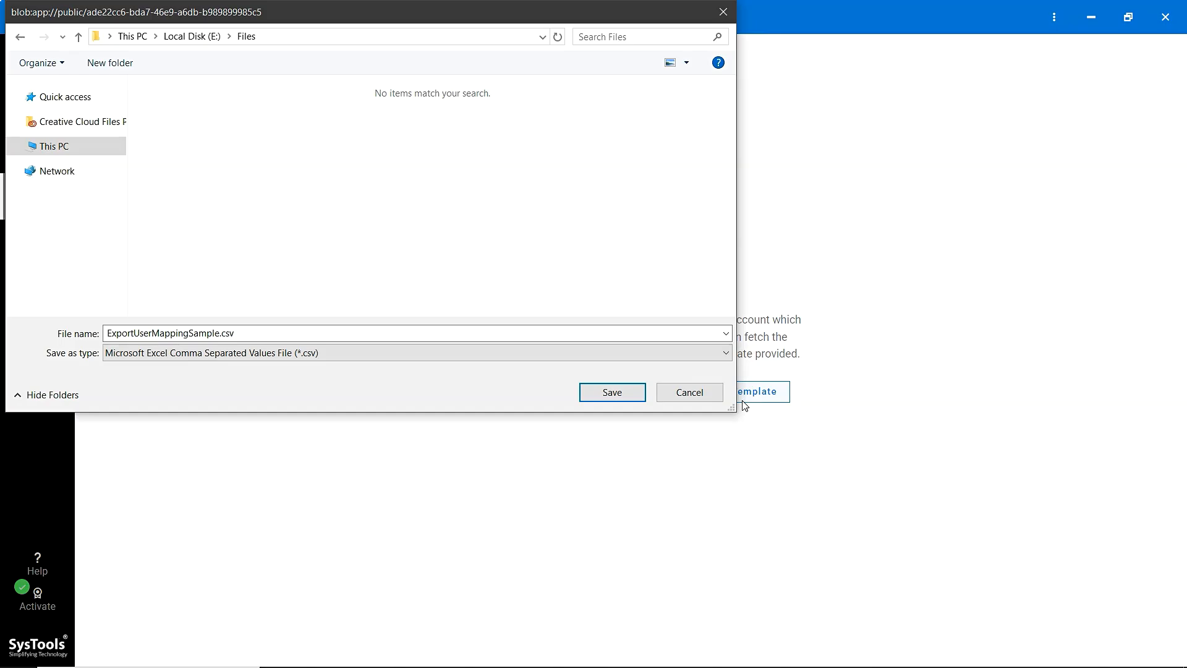
left_click(615, 393)
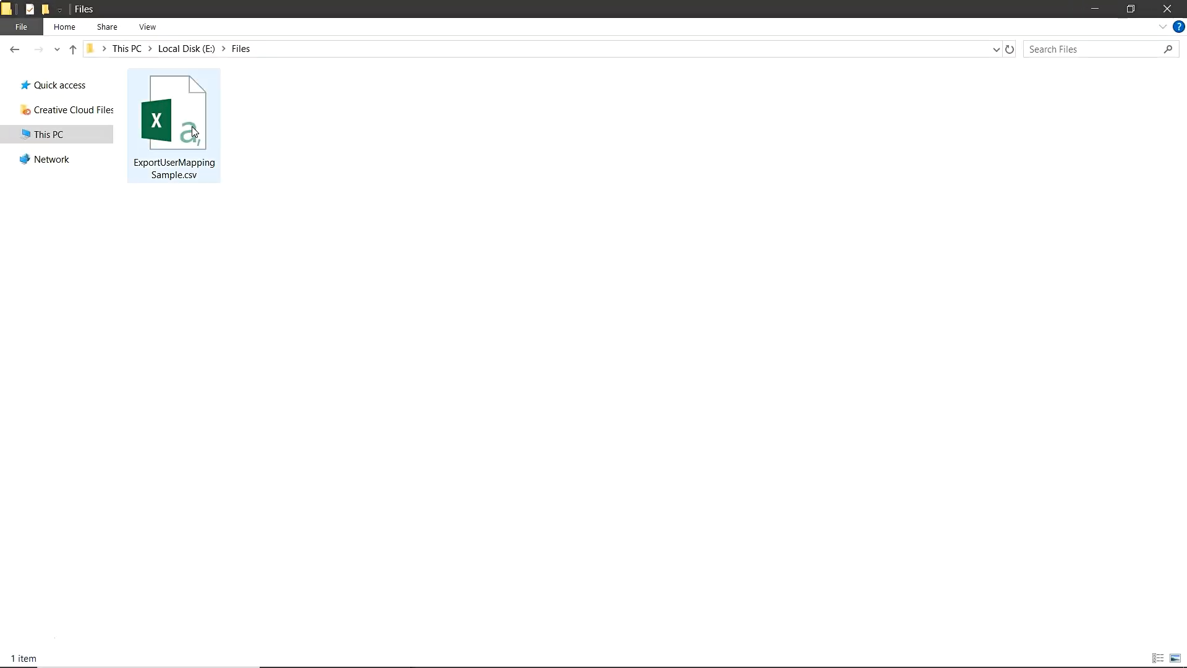
Step: Open ExportUserMappingSample.csv in Excel, widen column A, and examine the Source User and MarkForExecution columns
double_click(192, 131)
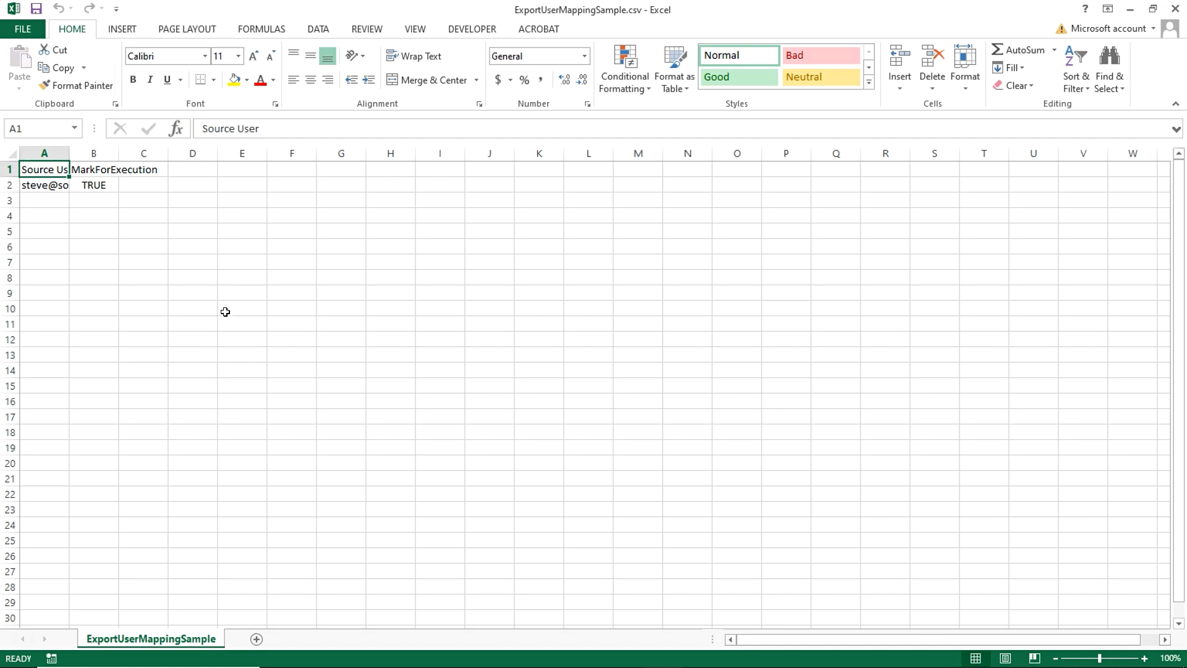
scroll(225, 312, "up", 5, "ctrl")
double_click(127, 161)
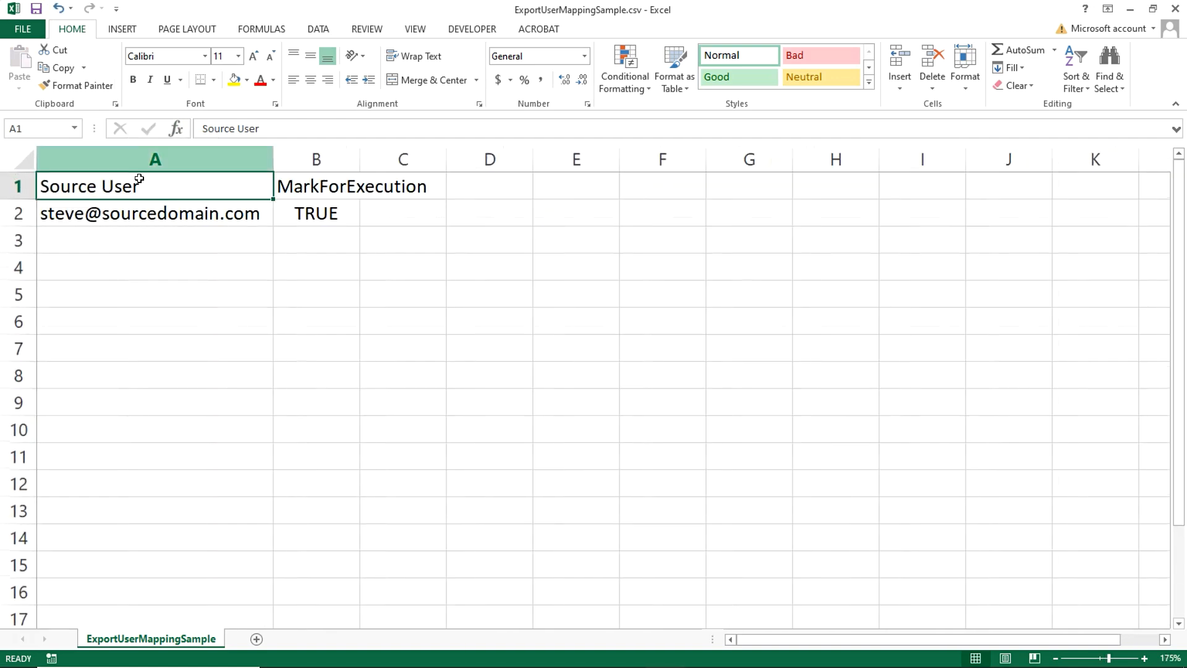
left_click(310, 230)
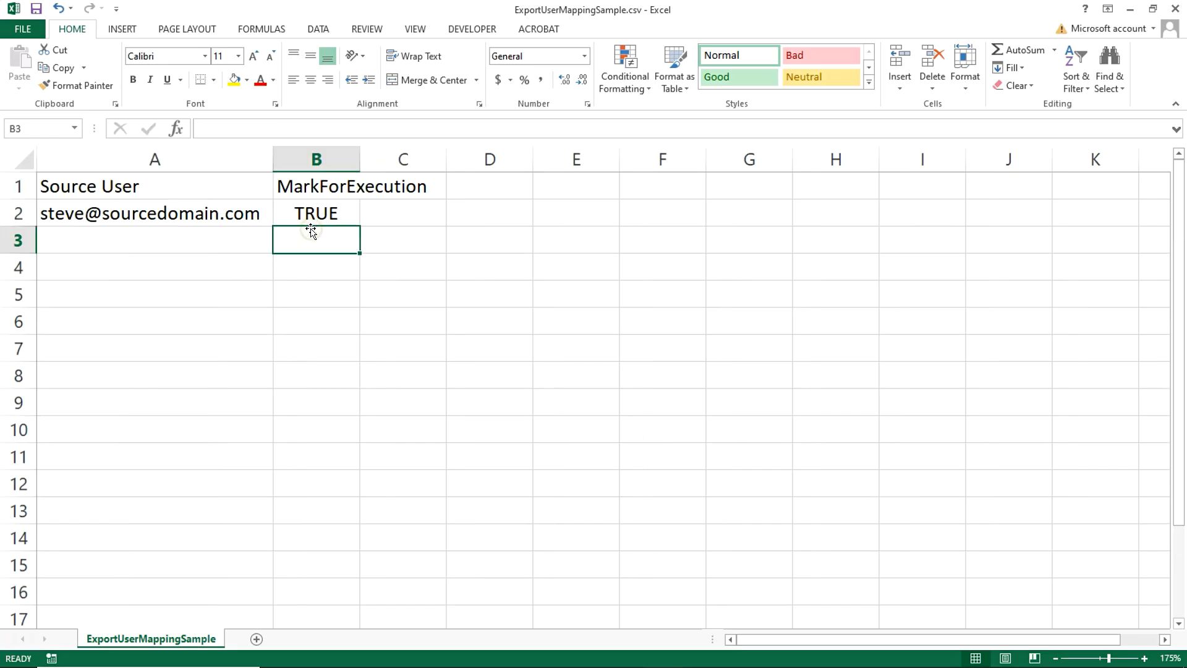
left_click(302, 265)
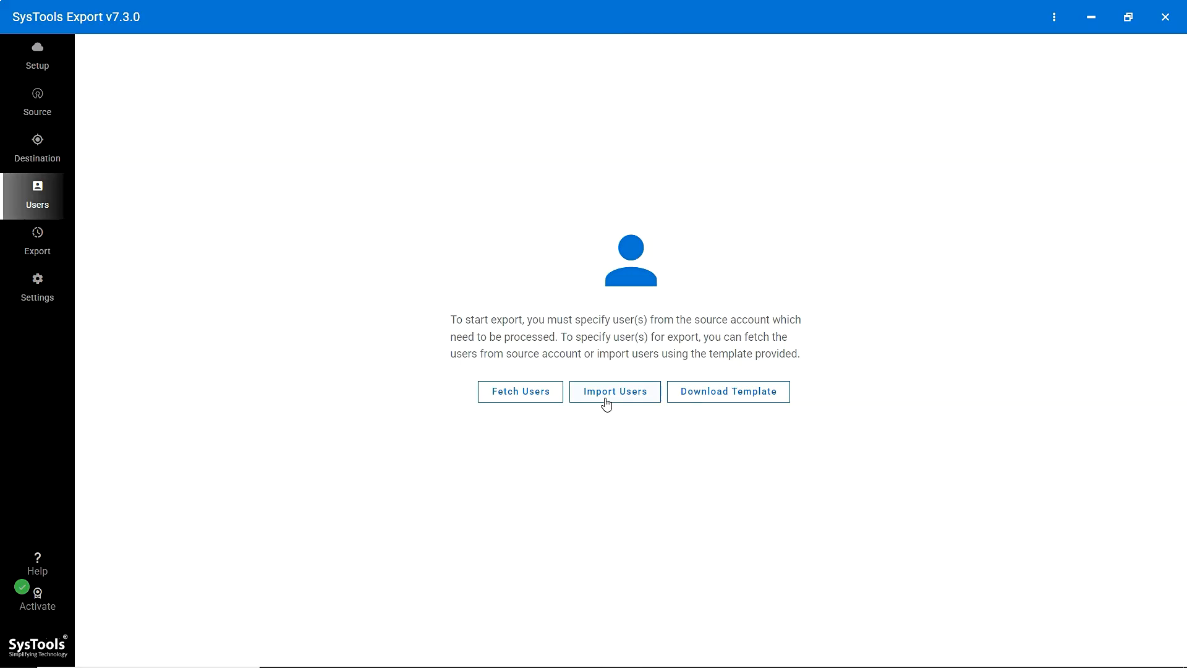
Step: Fetch the users from the G Suite source account in SysTools Export
left_click(513, 394)
left_click(723, 378)
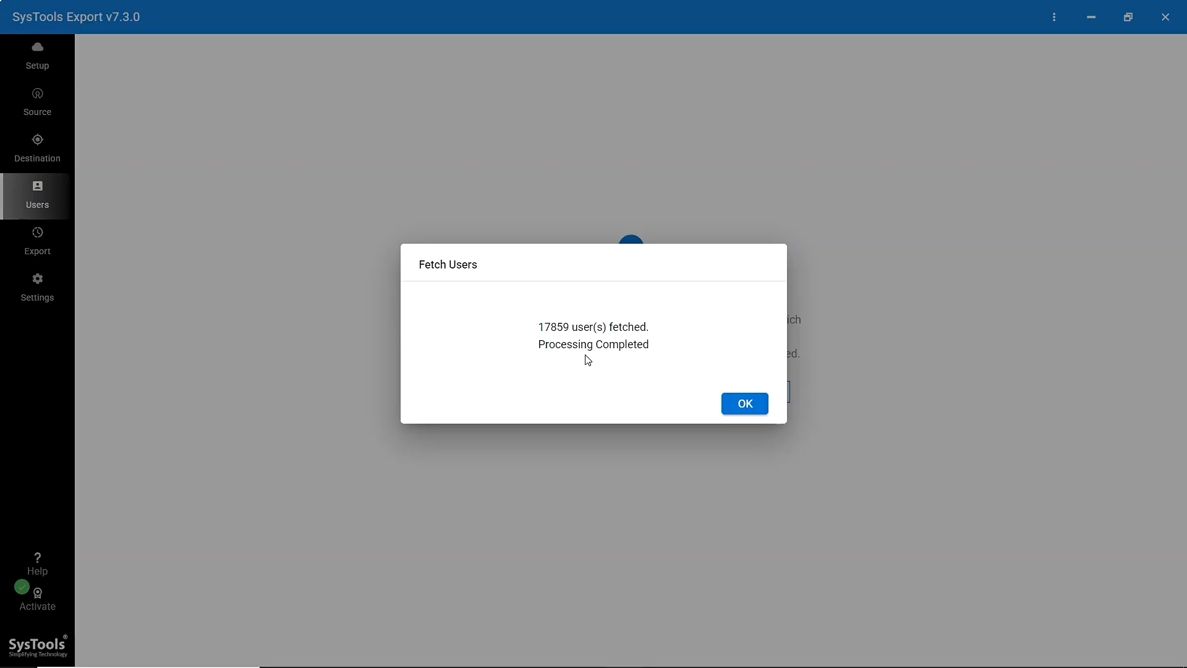
left_click(744, 403)
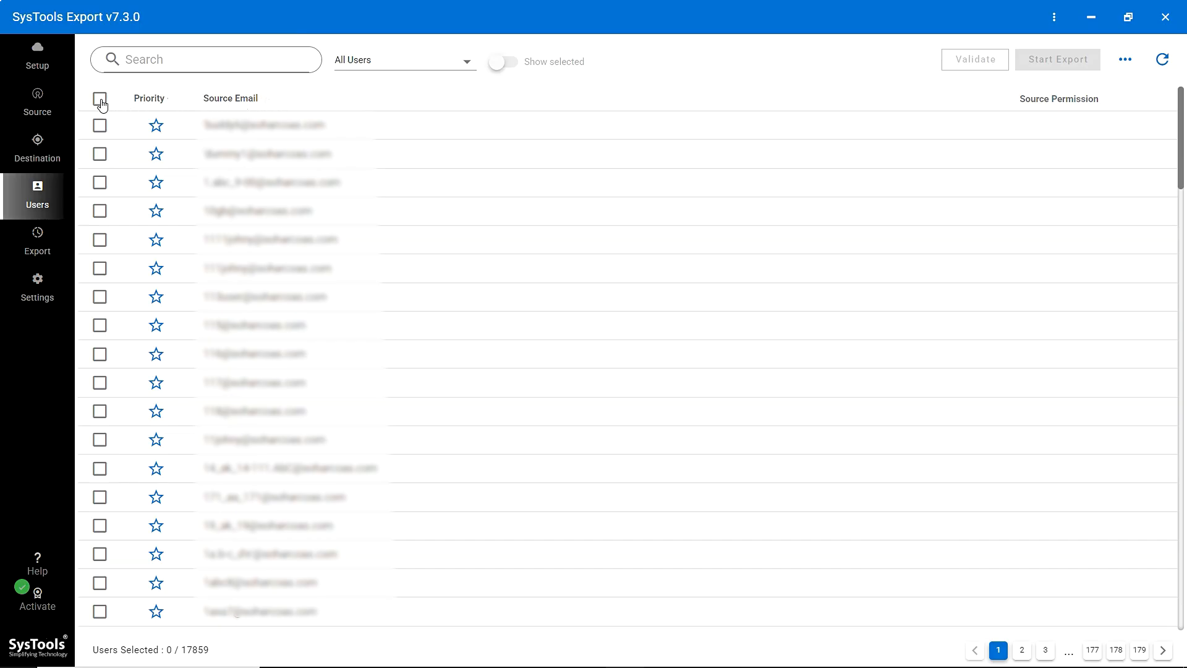
Step: Select the first two users in the list for export and mark both as priority
left_click(100, 126)
left_click(100, 155)
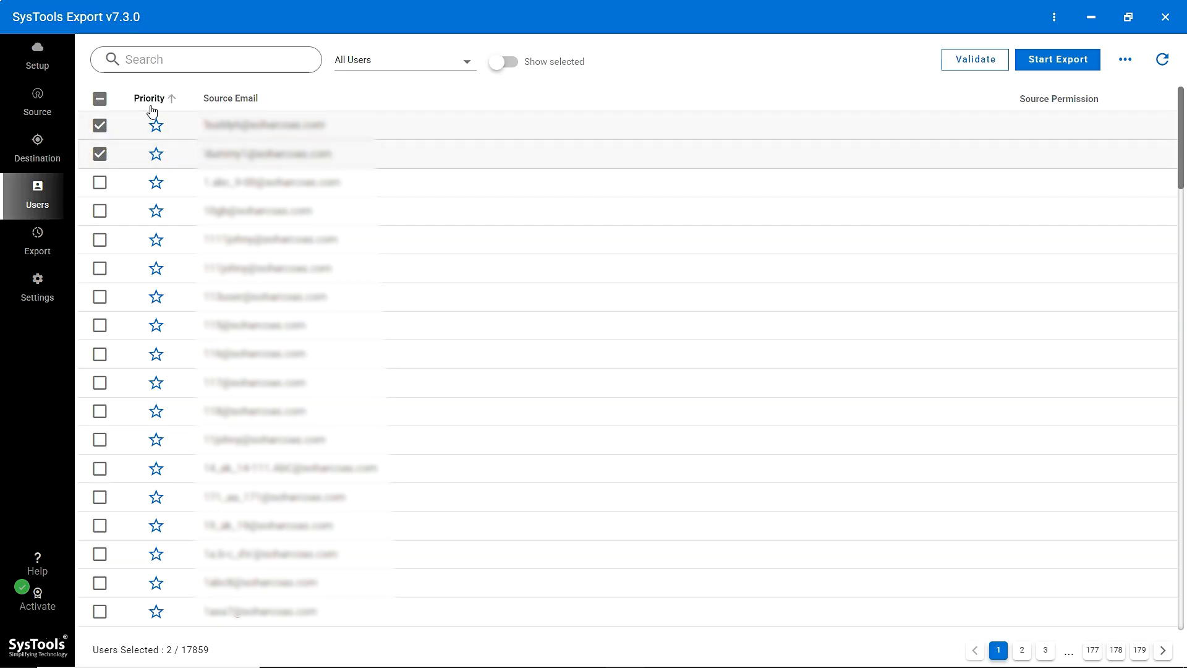
left_click(156, 125)
left_click(156, 154)
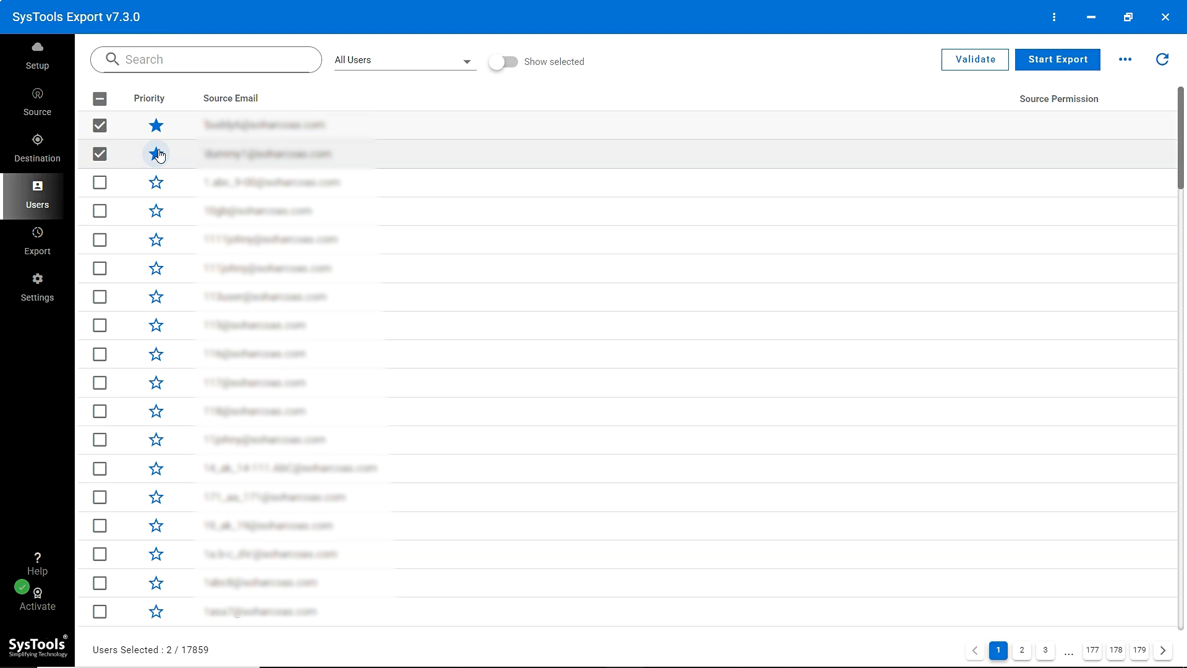
Step: Search the user list for the source account's e-mail address and select that user for export
left_click(167, 59)
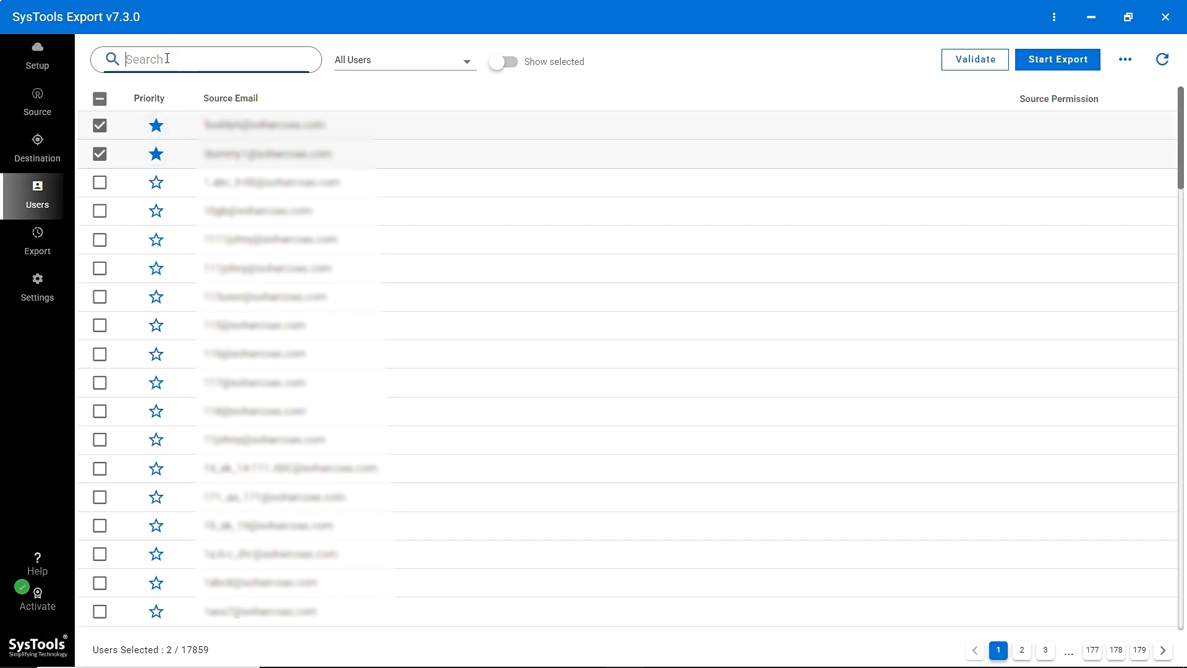
left_click(265, 56)
key("ctrl+v")
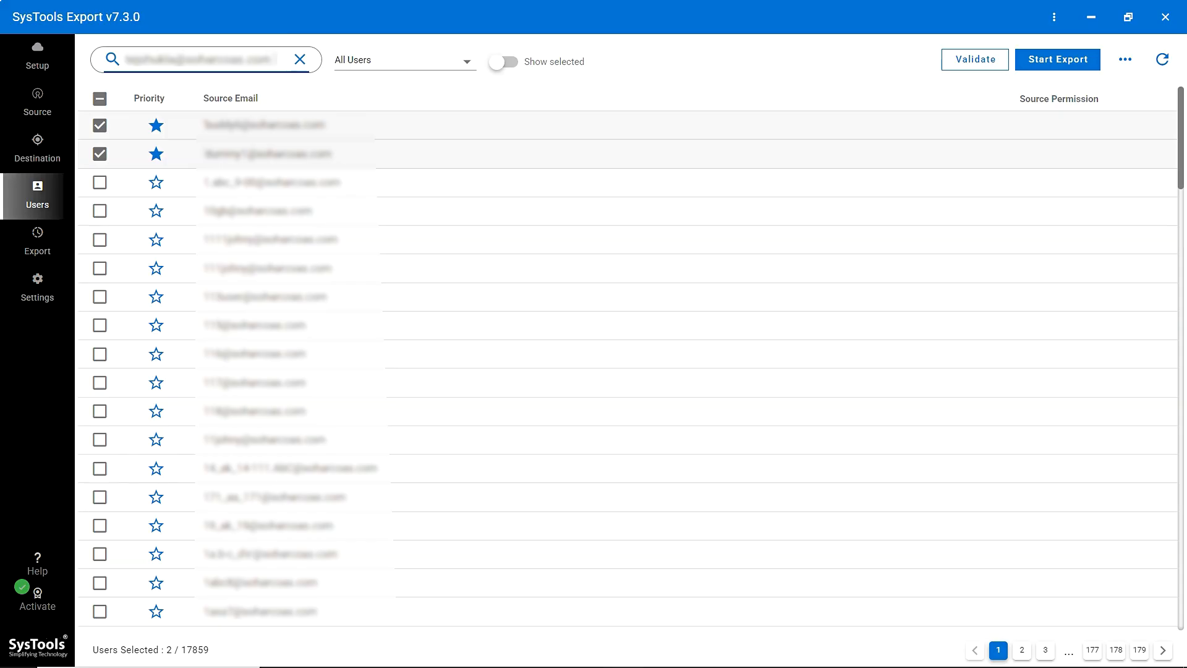
key("Return")
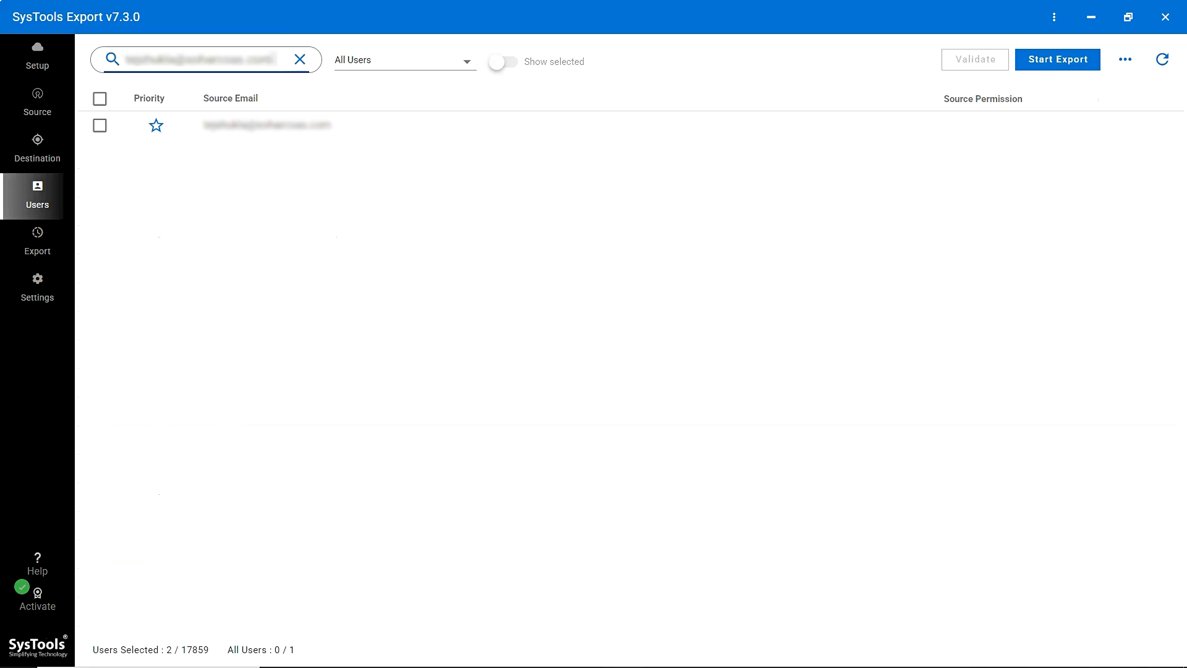
left_click(100, 124)
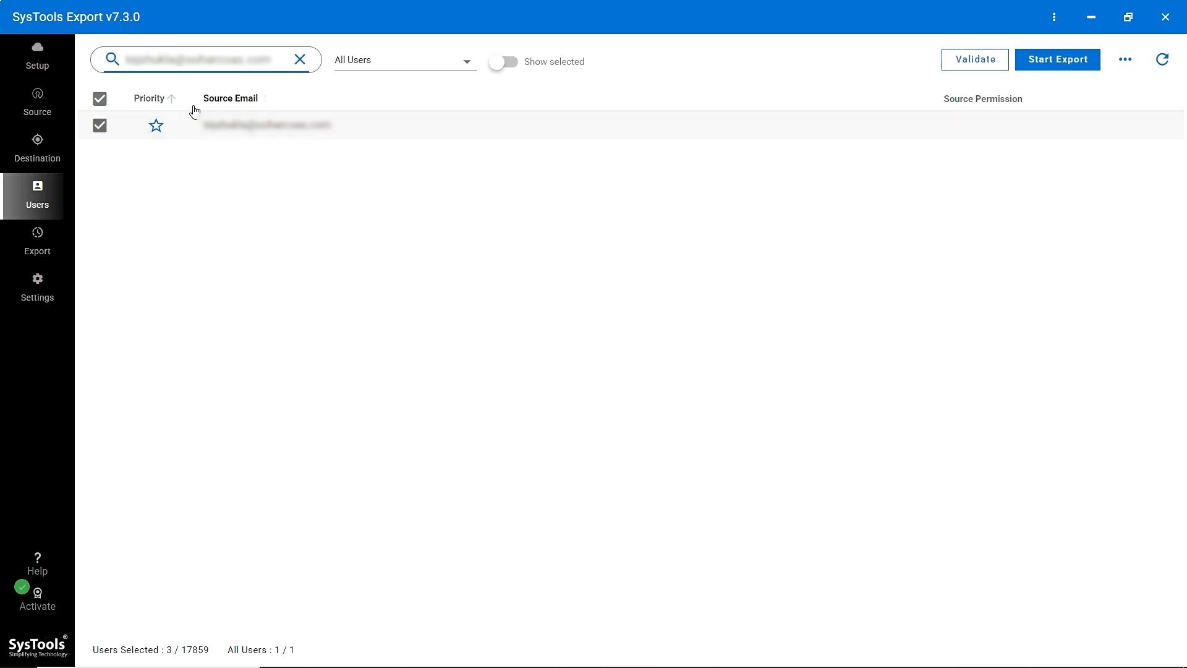
Step: Limit the list to selected users, clear the search, and deselect the two priority users
left_click(467, 58)
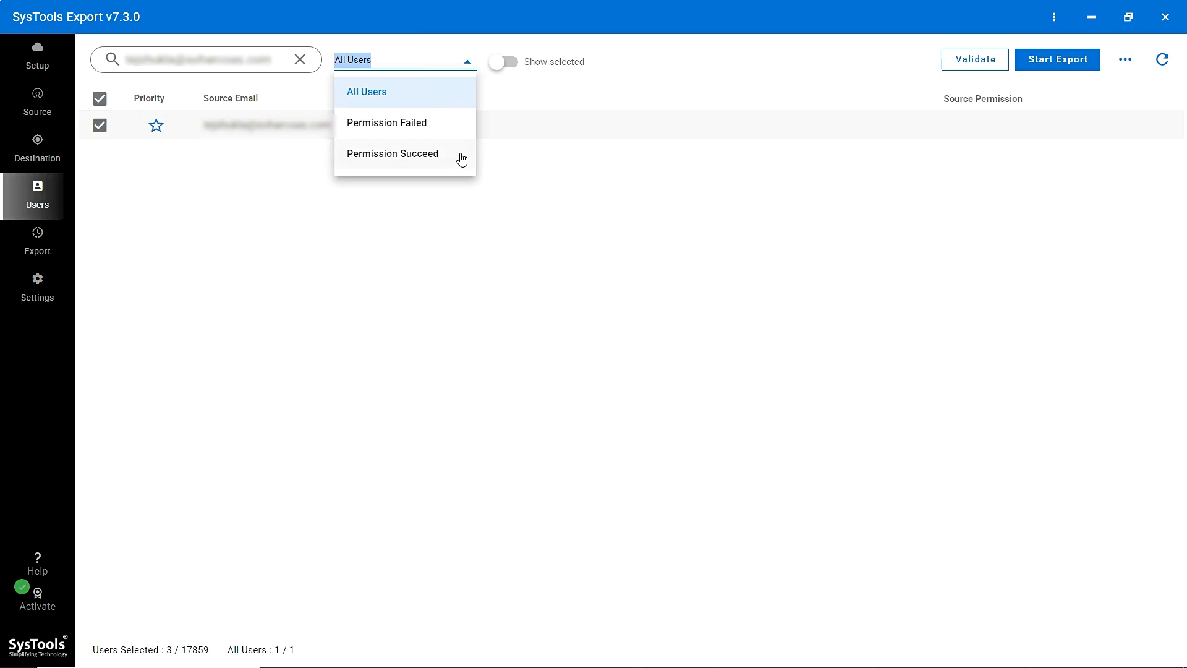
left_click(511, 69)
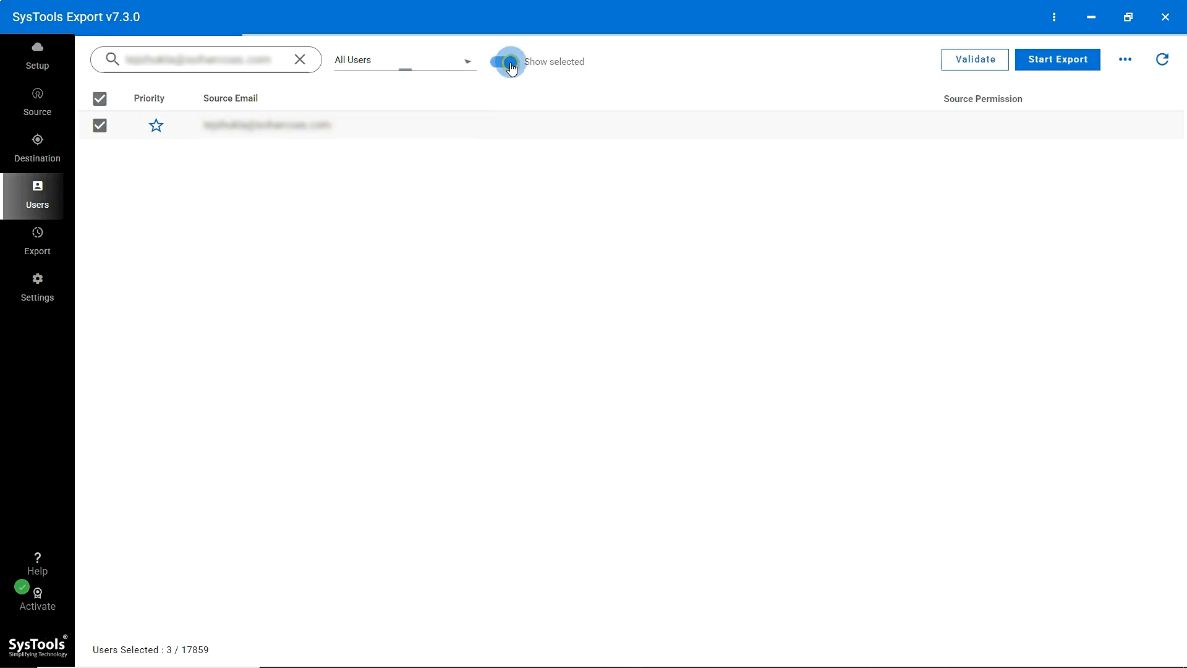
left_click(305, 66)
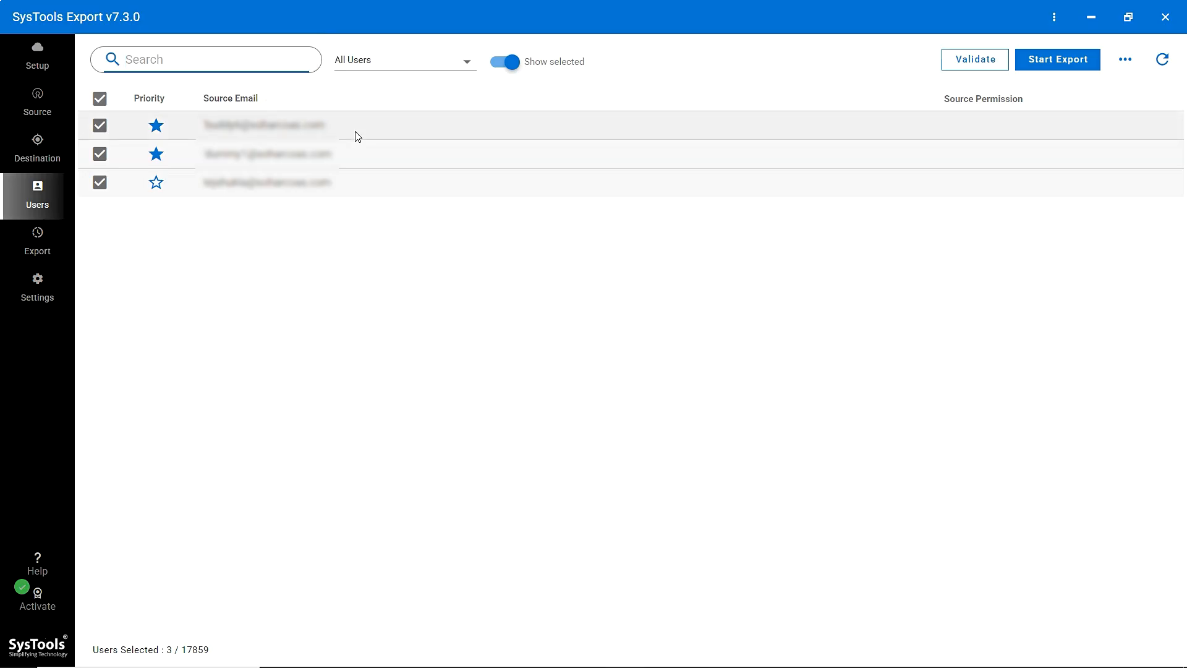
left_click(99, 126)
left_click(100, 127)
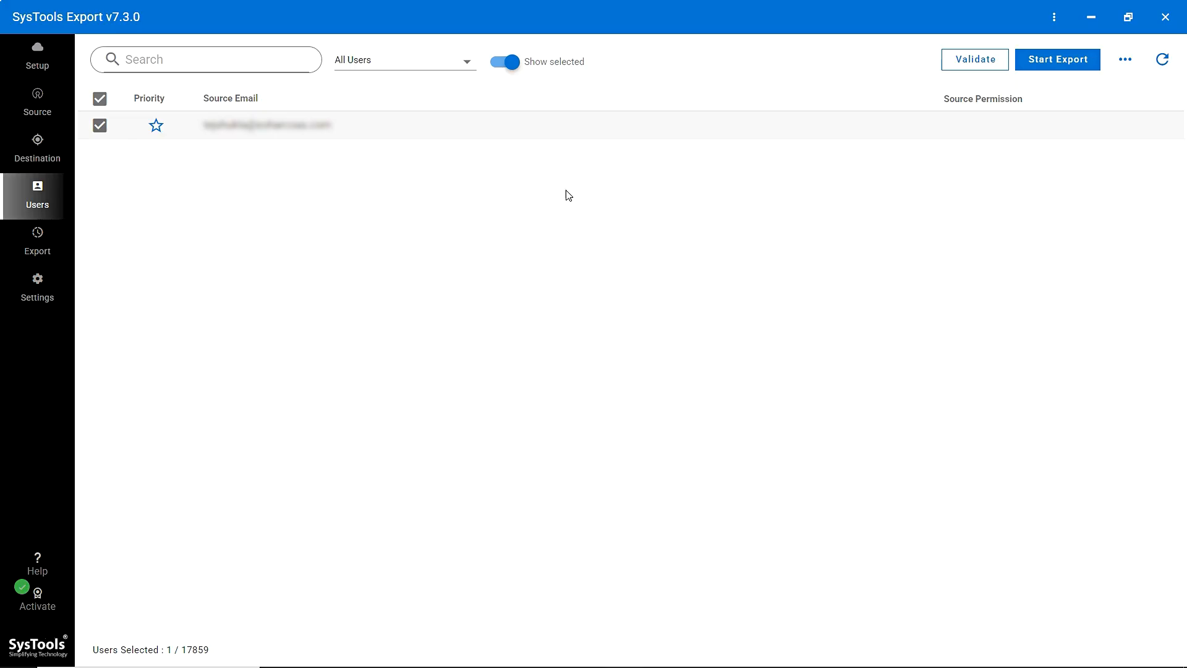
Step: Validate the remaining selected user's source permissions and refresh the user list
left_click(985, 72)
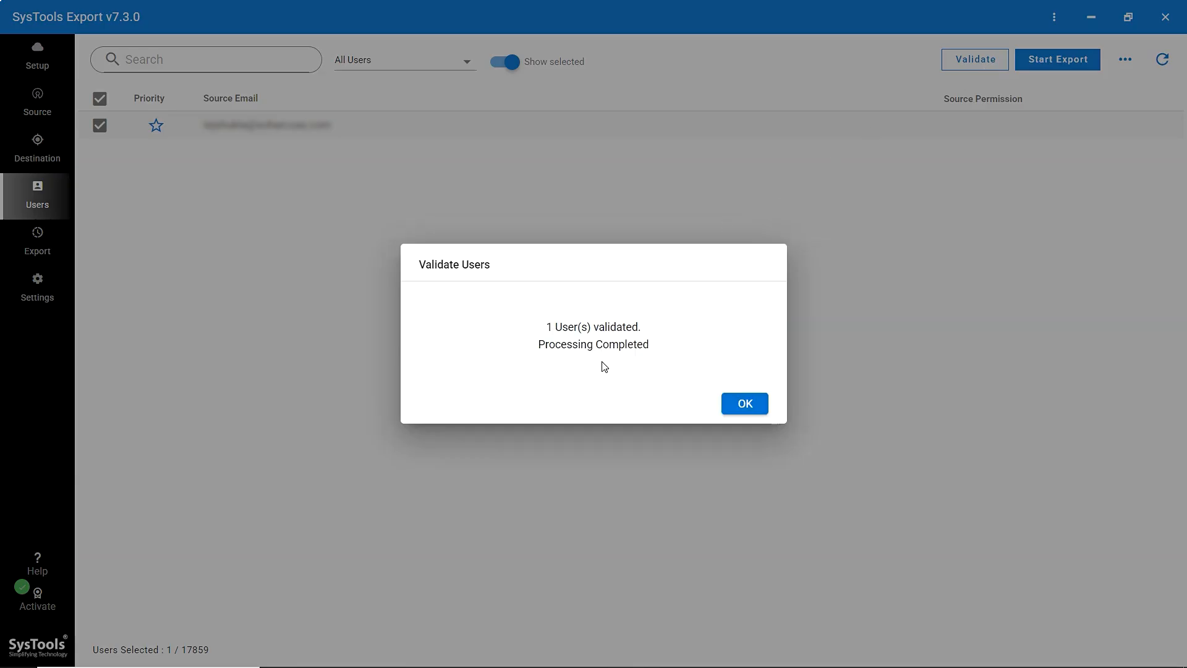
left_click(732, 403)
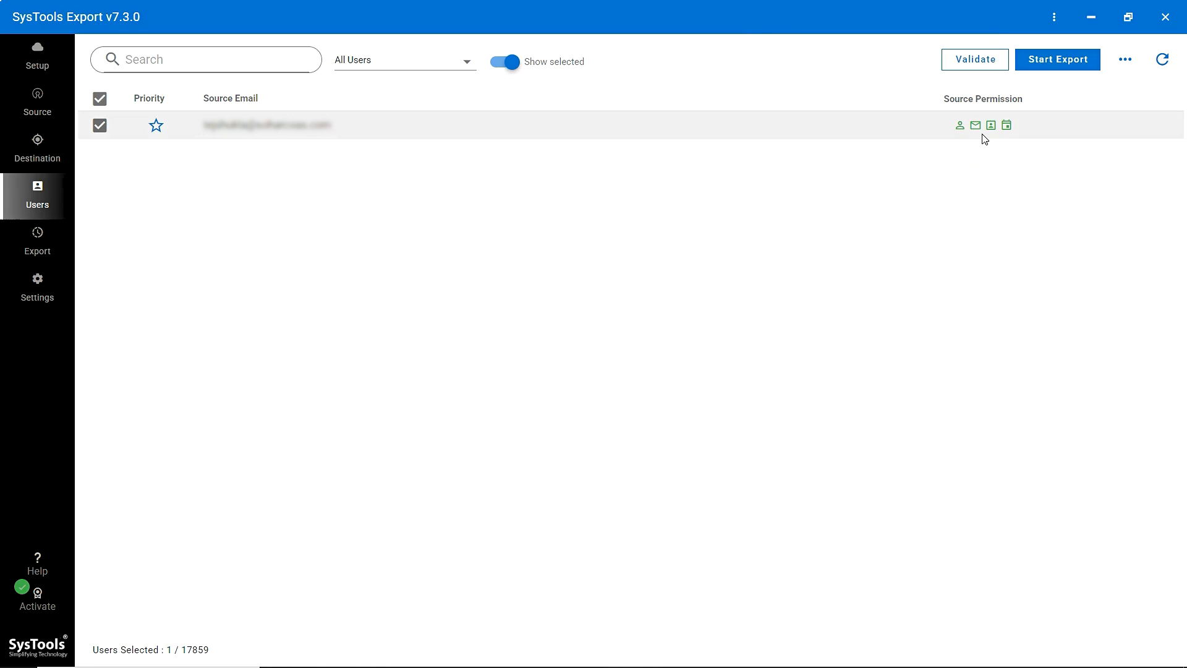
left_click(1164, 60)
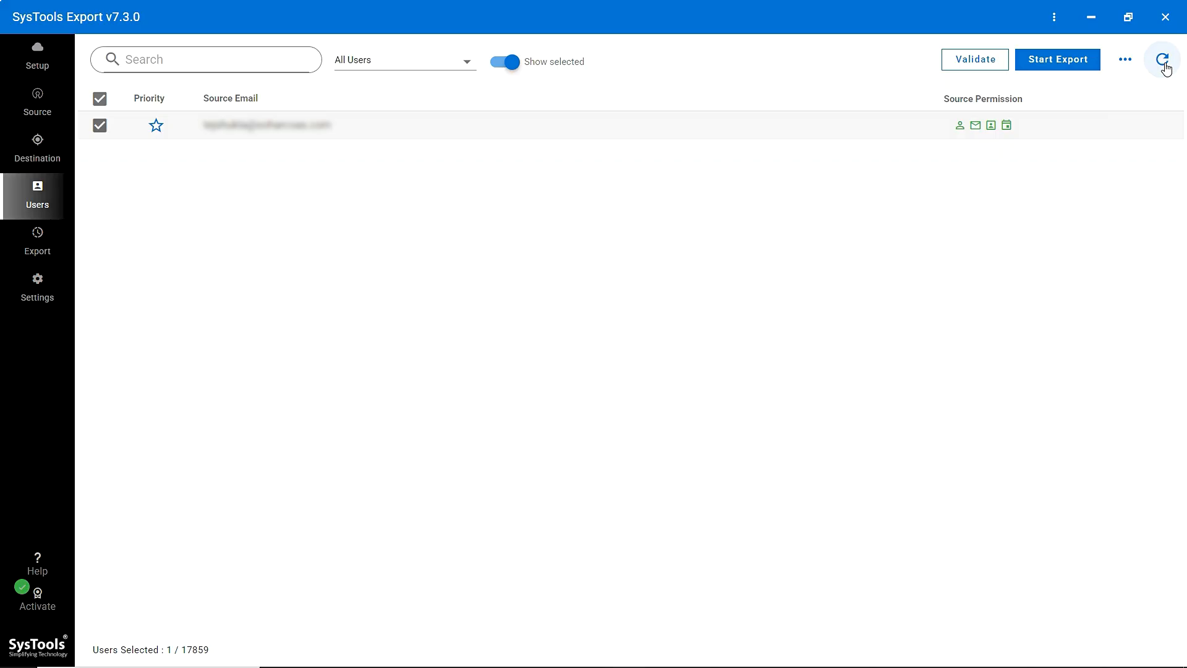
left_click(1140, 64)
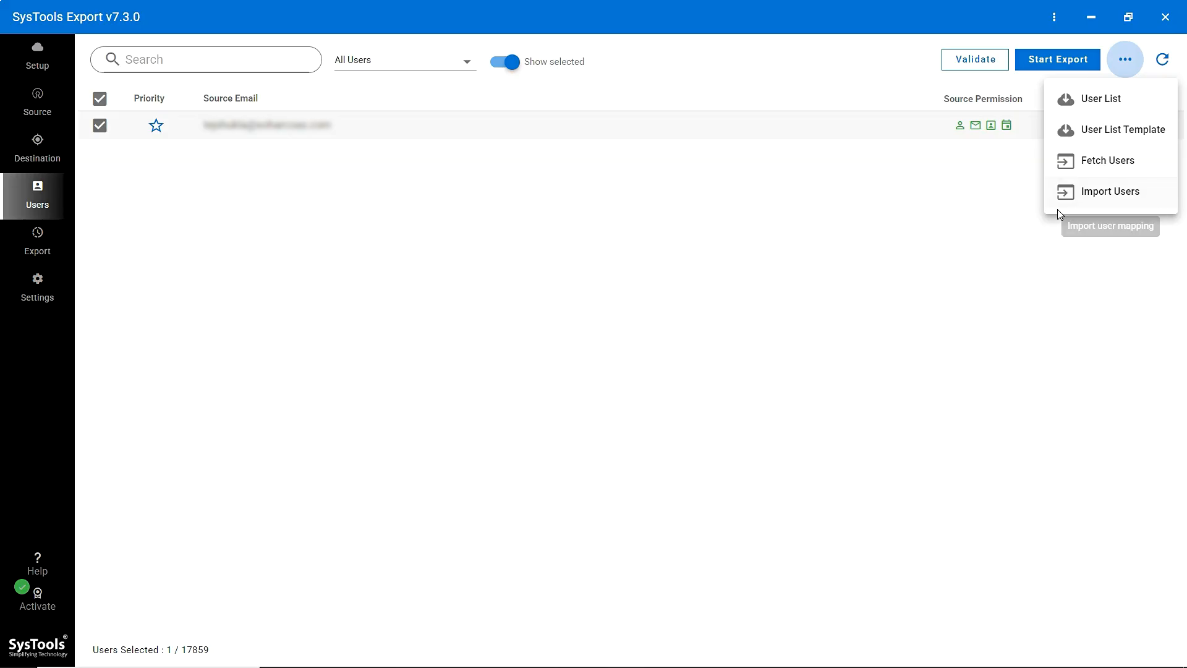
left_click(957, 217)
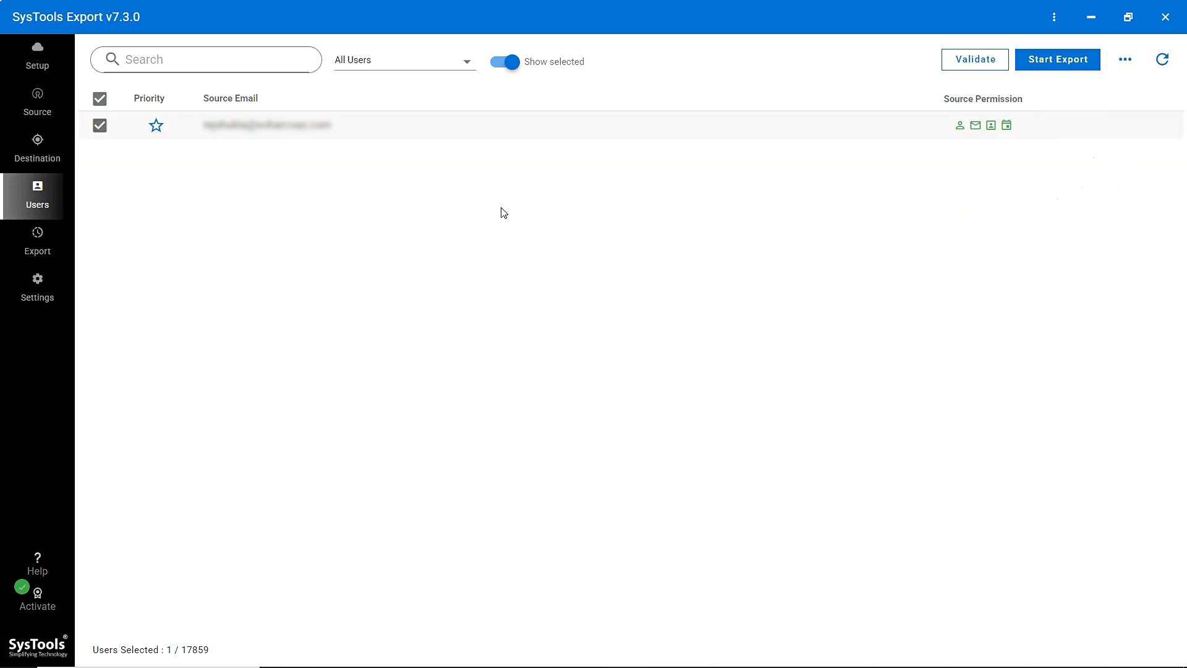
Step: Try a concurrent user limit of 15 in the general settings, restore it to 40, and return to the user list
left_click(36, 286)
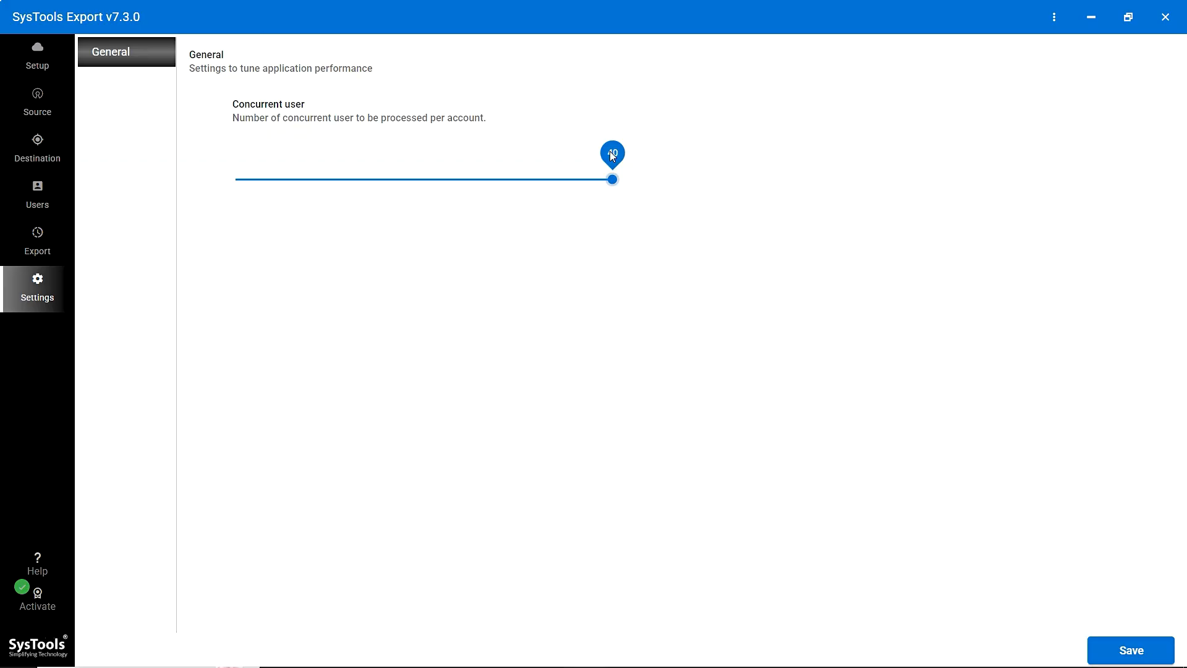
left_click_drag(612, 178, 411, 167)
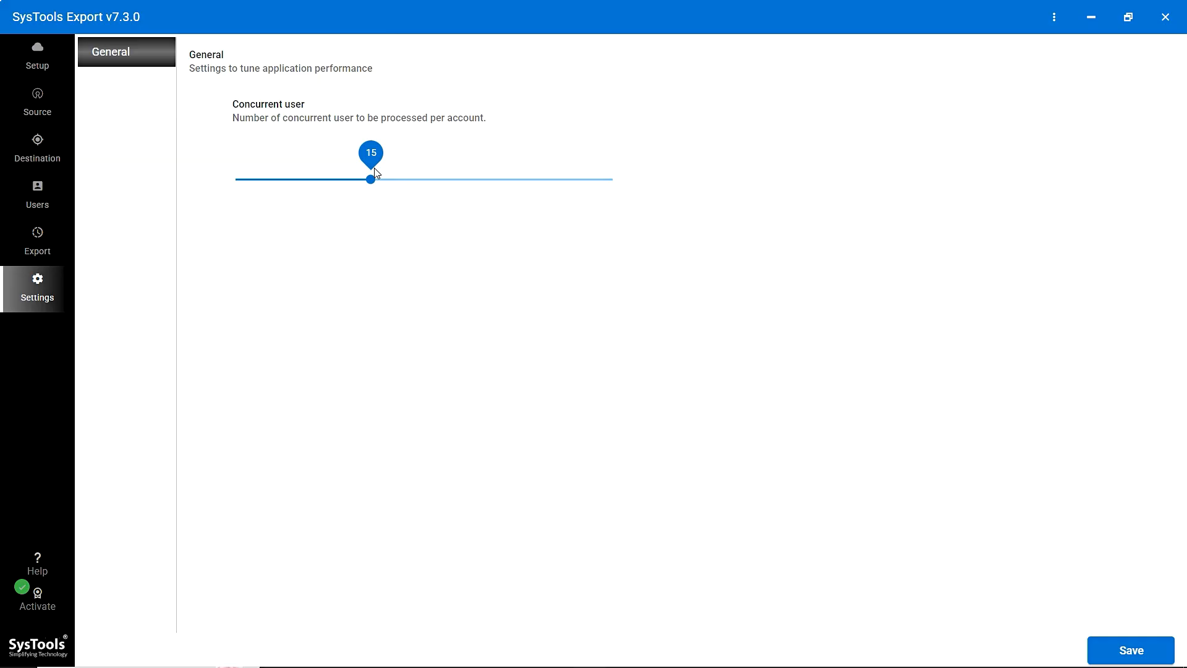
left_click_drag(374, 171, 626, 171)
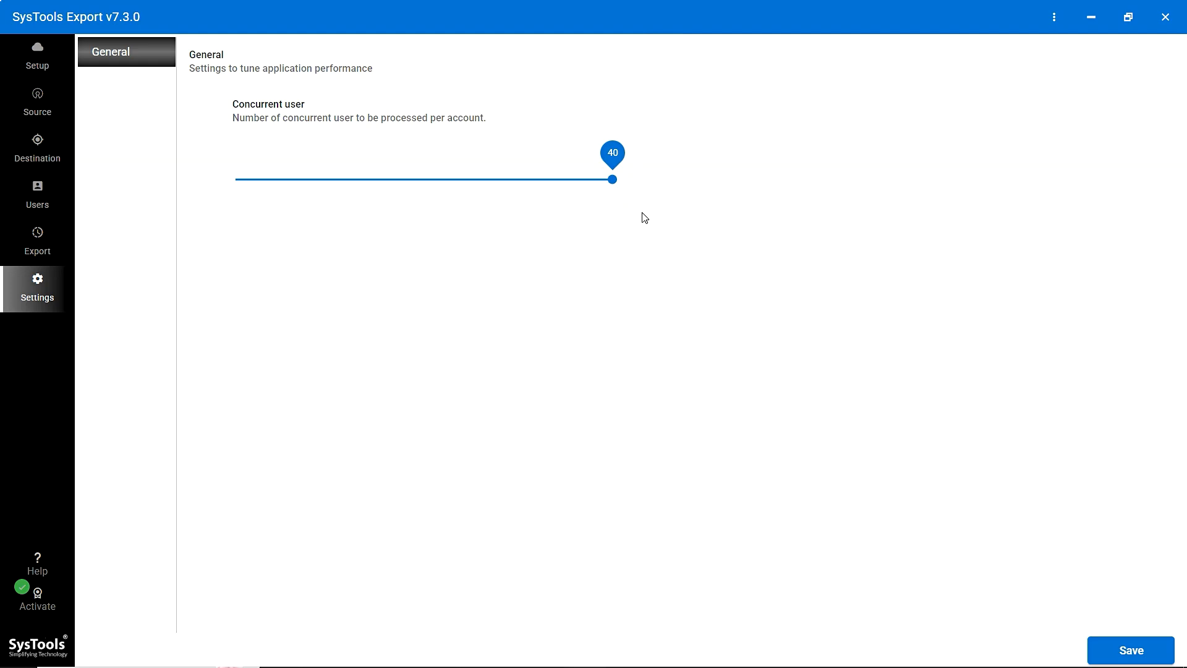
left_click(44, 203)
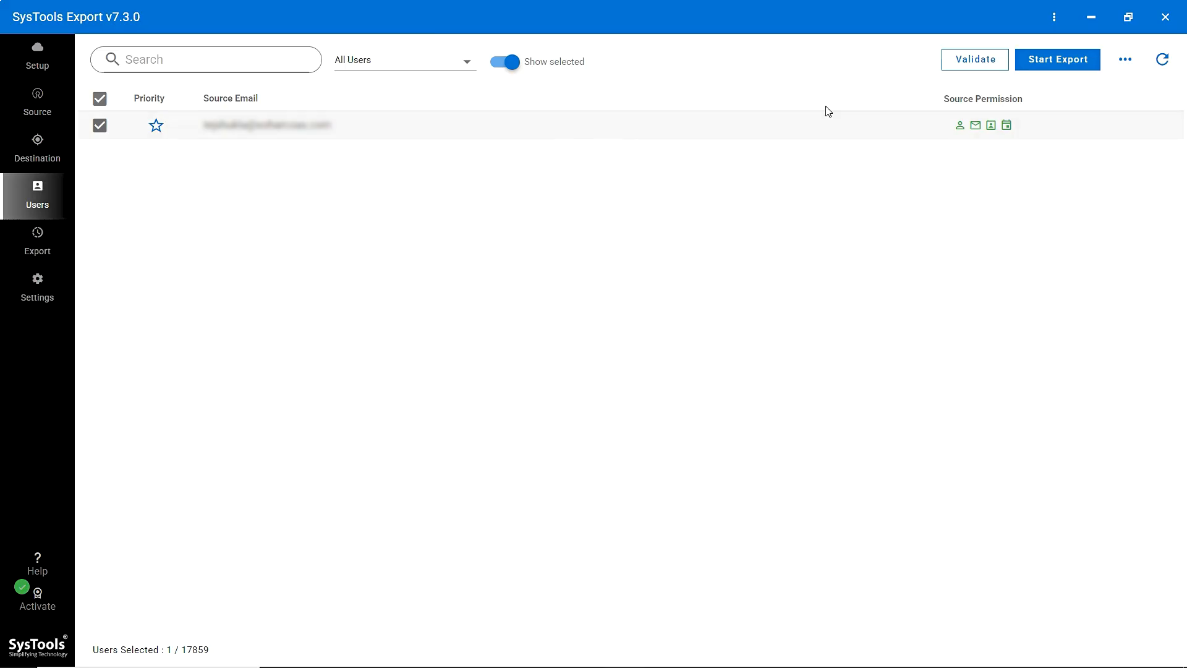
Step: Start the export for the selected user and confirm the licence summary
left_click(1056, 70)
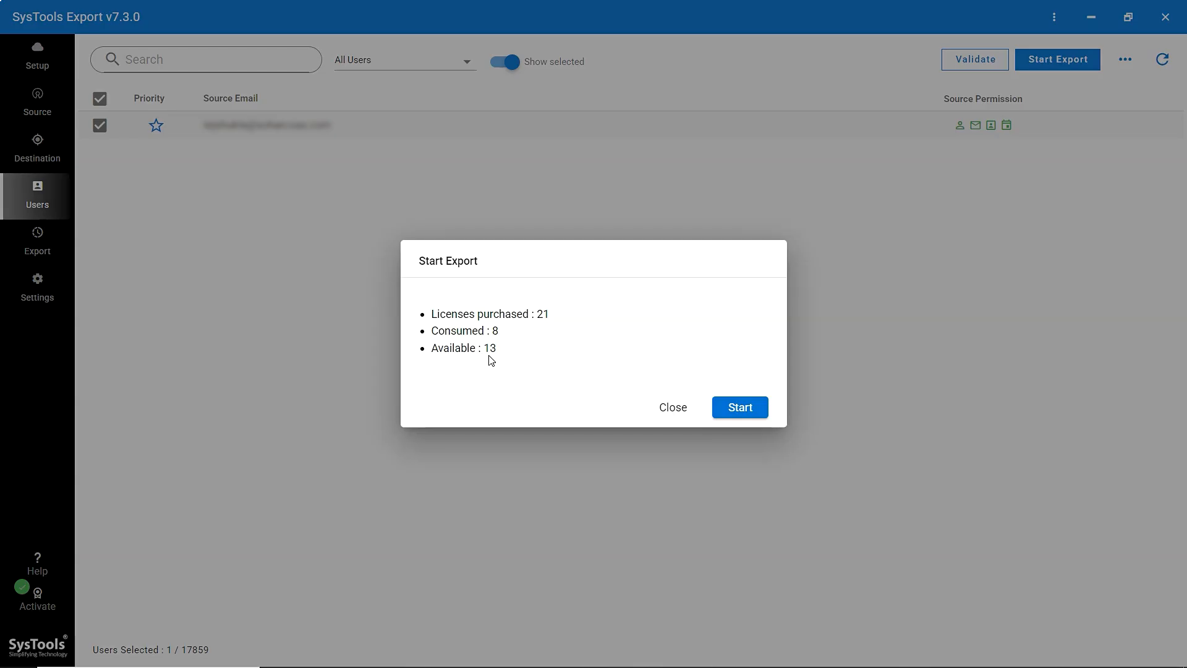
left_click(739, 409)
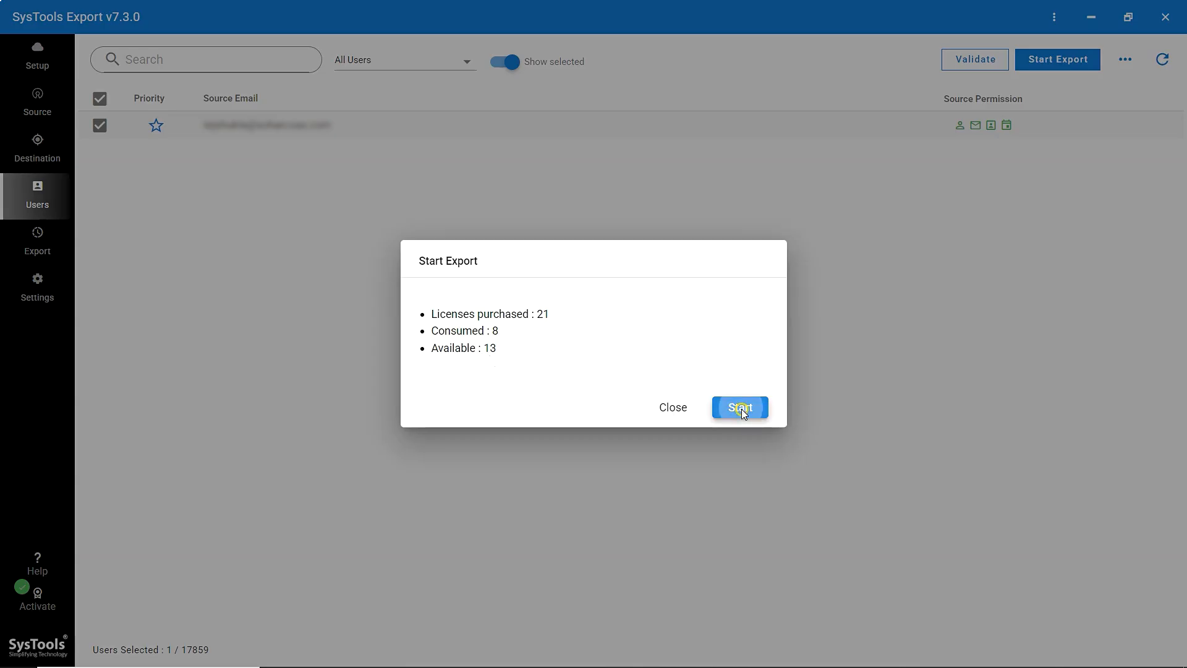
left_click(743, 408)
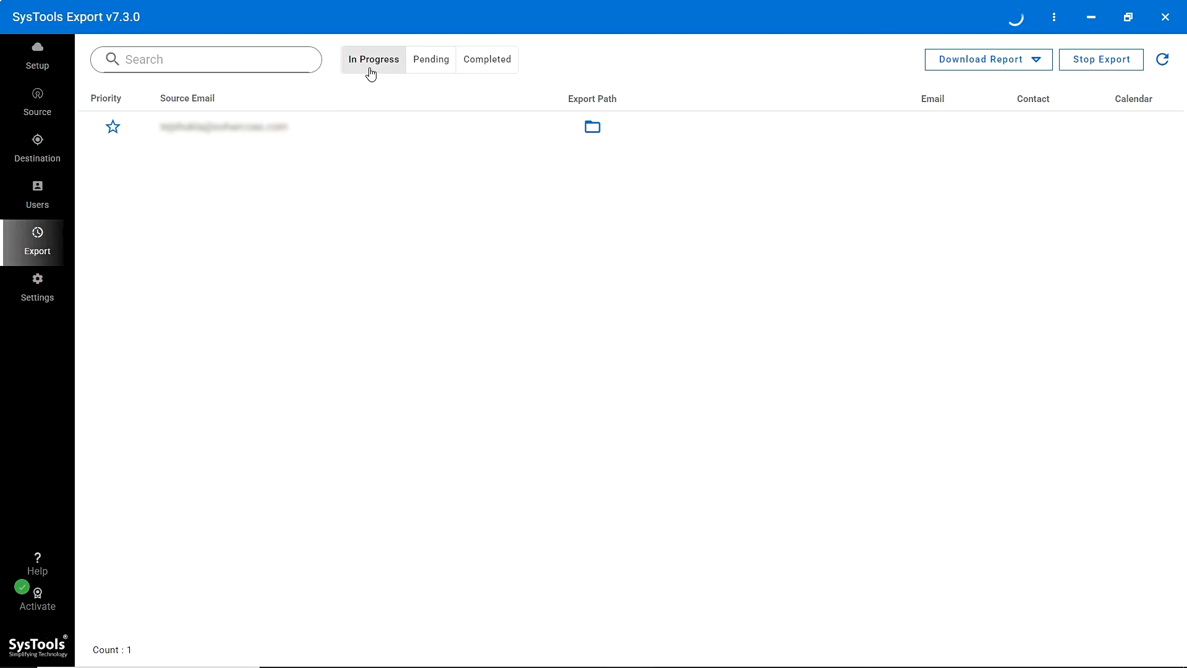
Step: Check the pending, completed and in-progress export lists, and review the exported user's item counts and status
left_click(424, 74)
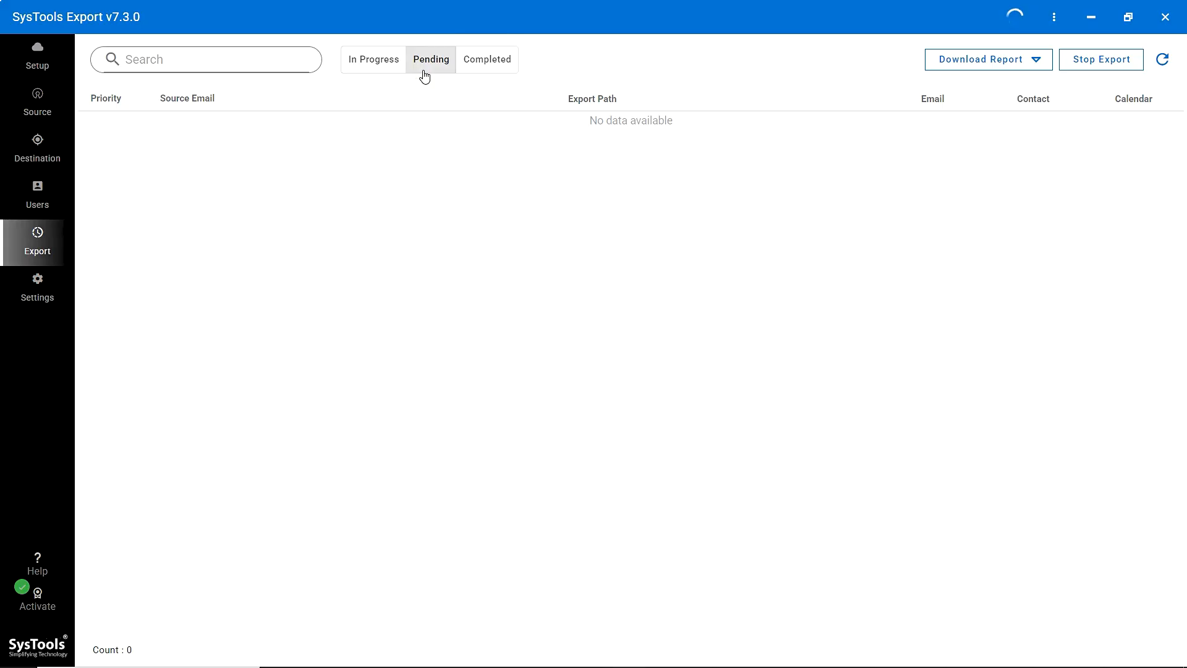
left_click(493, 67)
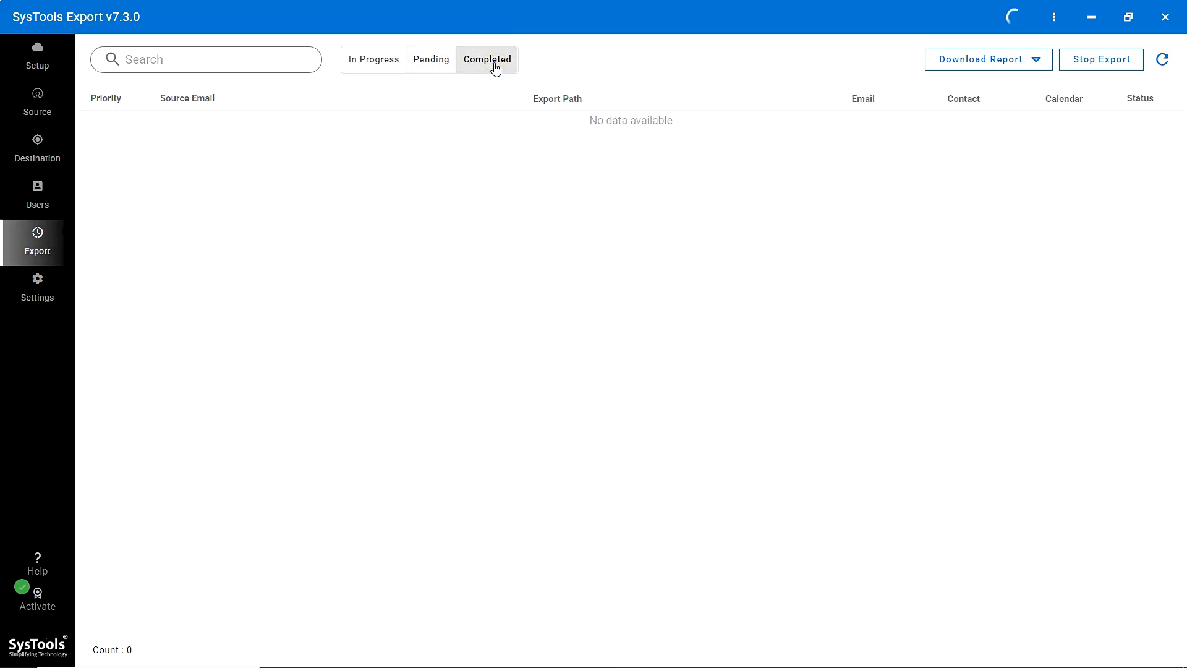
left_click(383, 69)
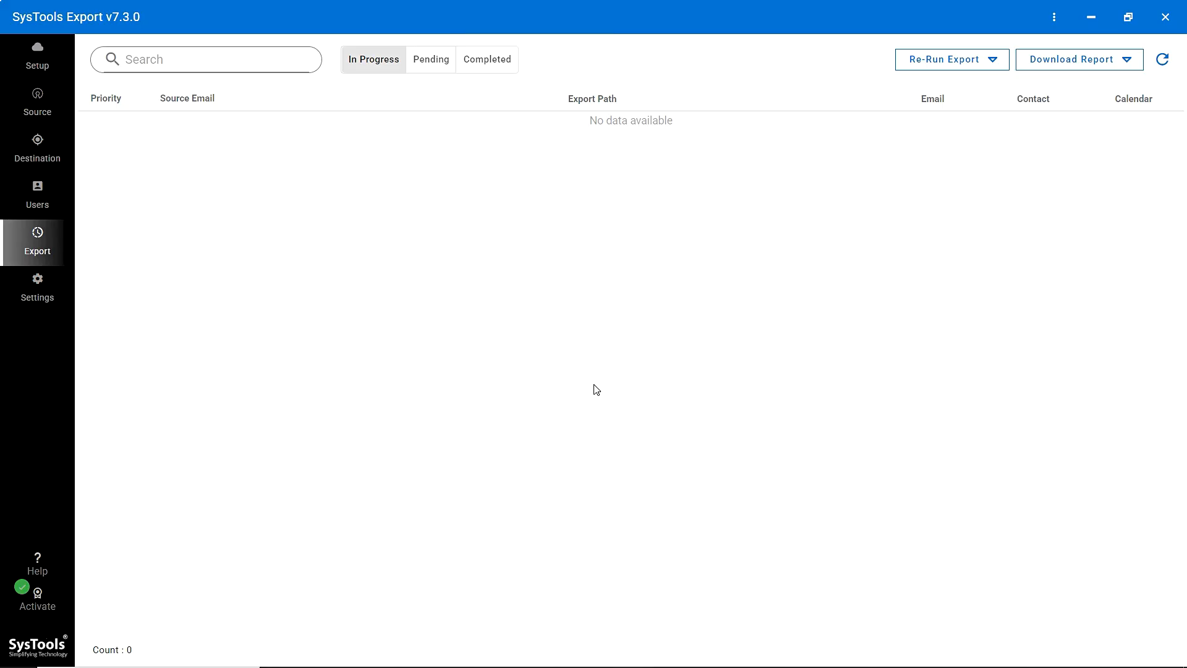
left_click(487, 62)
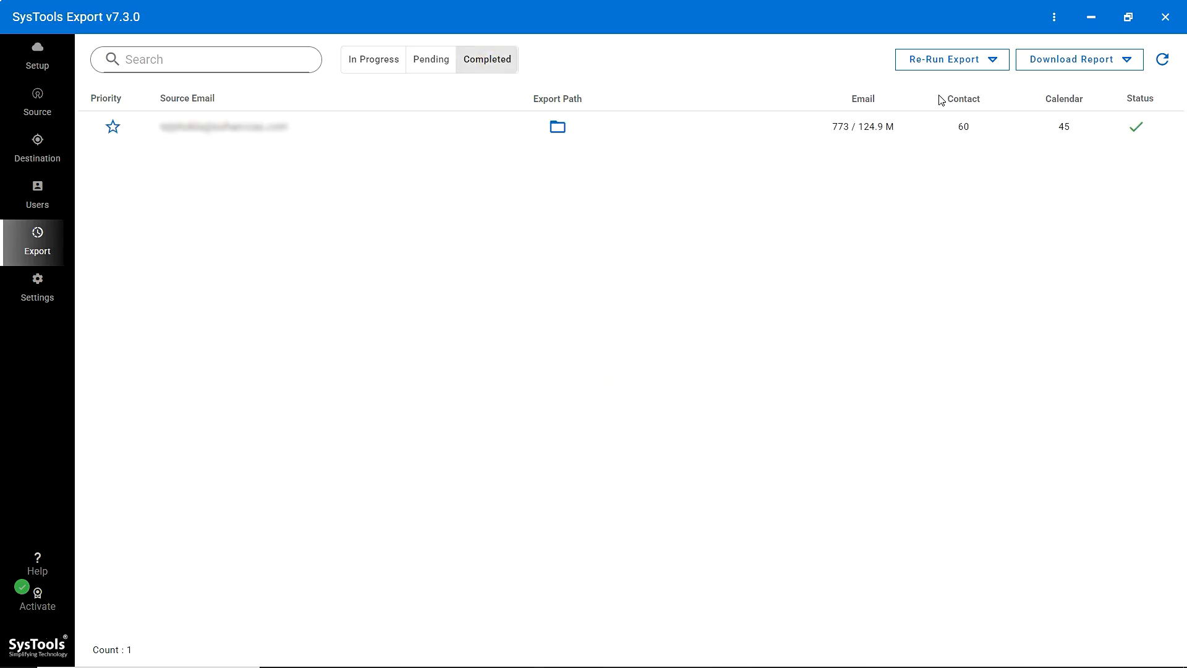
mouse_move(1134, 133)
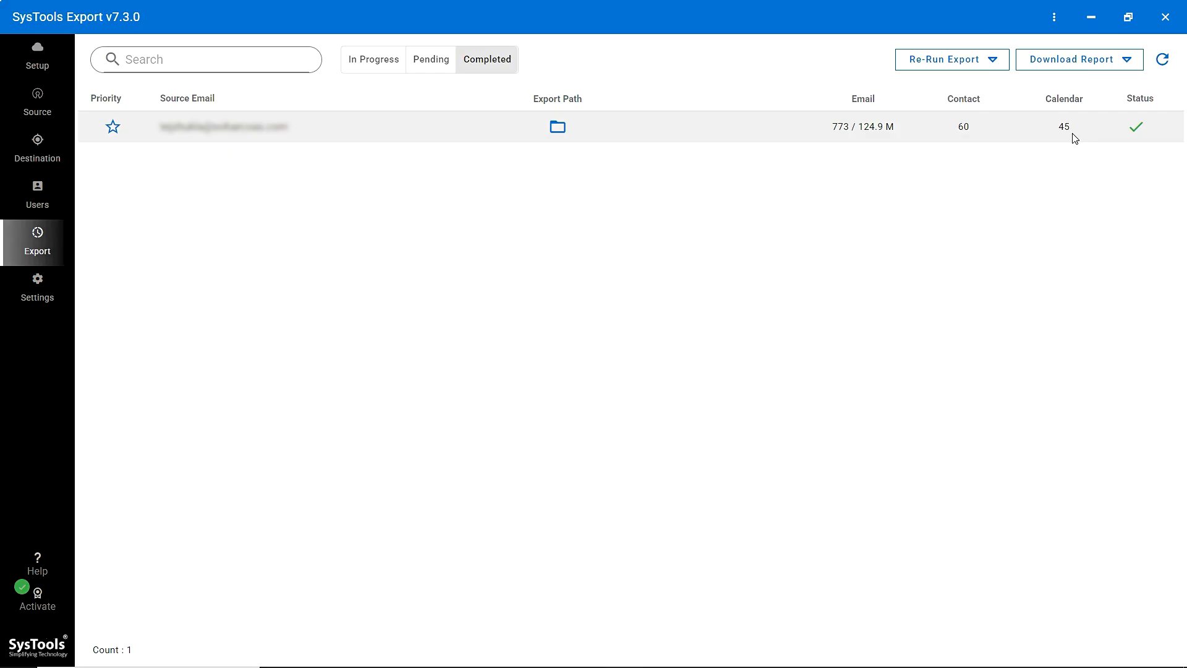
Step: Open the user's export folder, inspect Get the official Gmail app.pdf in Email > INBOX[1], and go back up to the user's folder
left_click(558, 128)
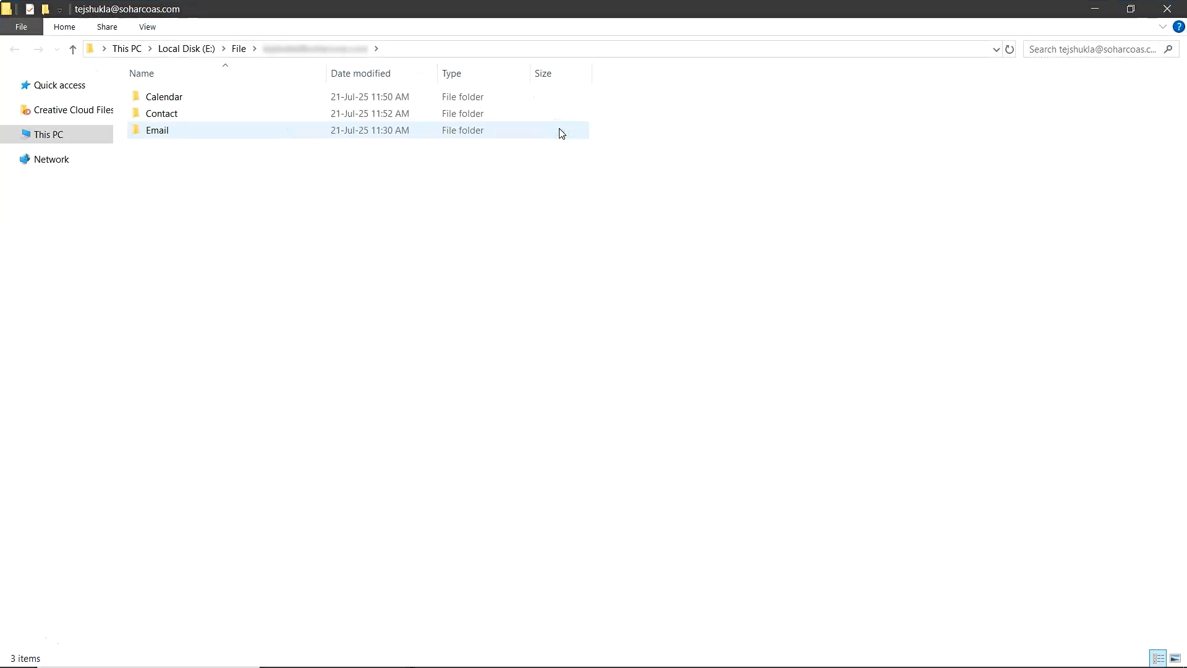
double_click(561, 133)
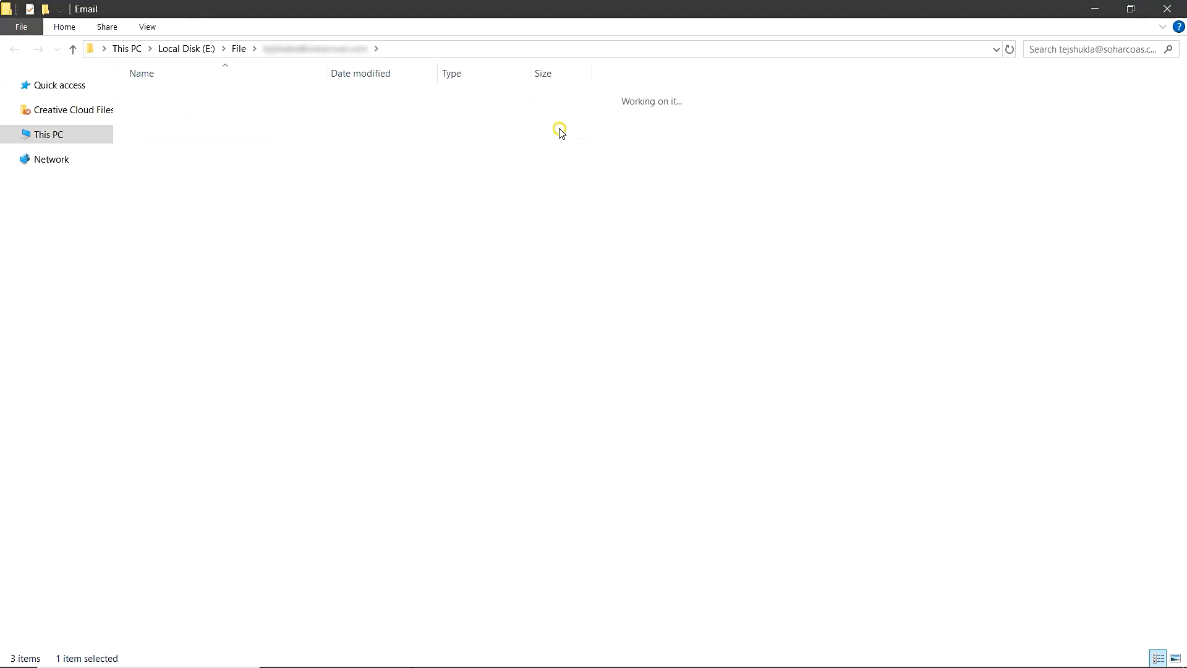
left_click_drag(1181, 148, 1181, 346)
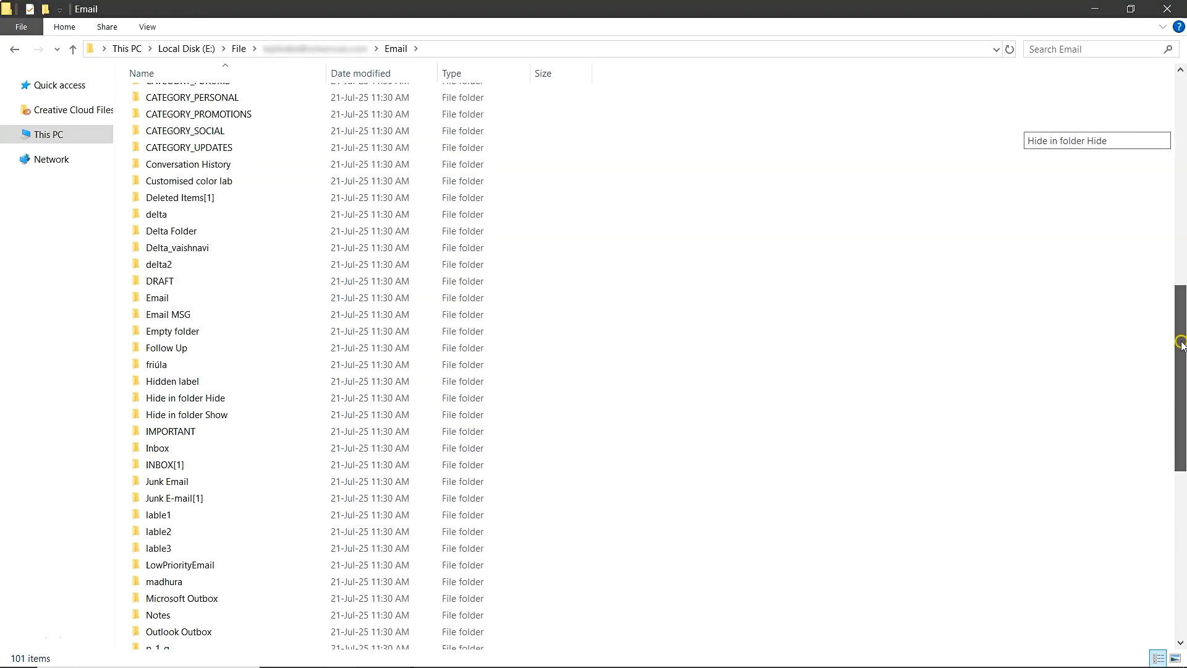
double_click(195, 471)
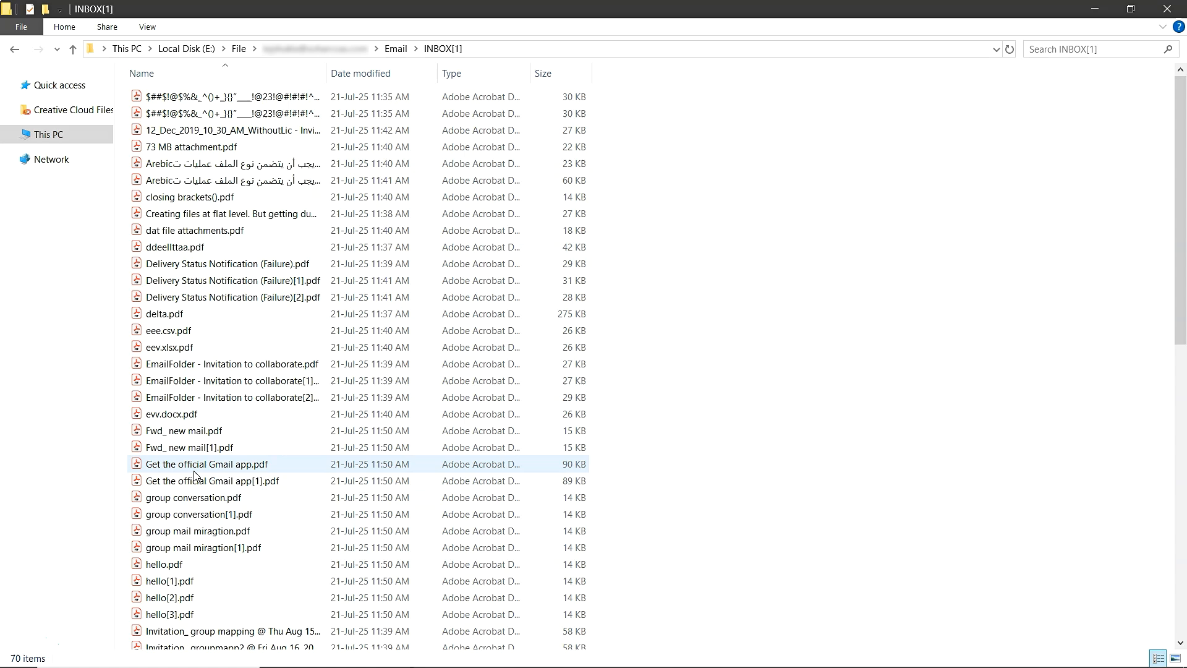
double_click(194, 471)
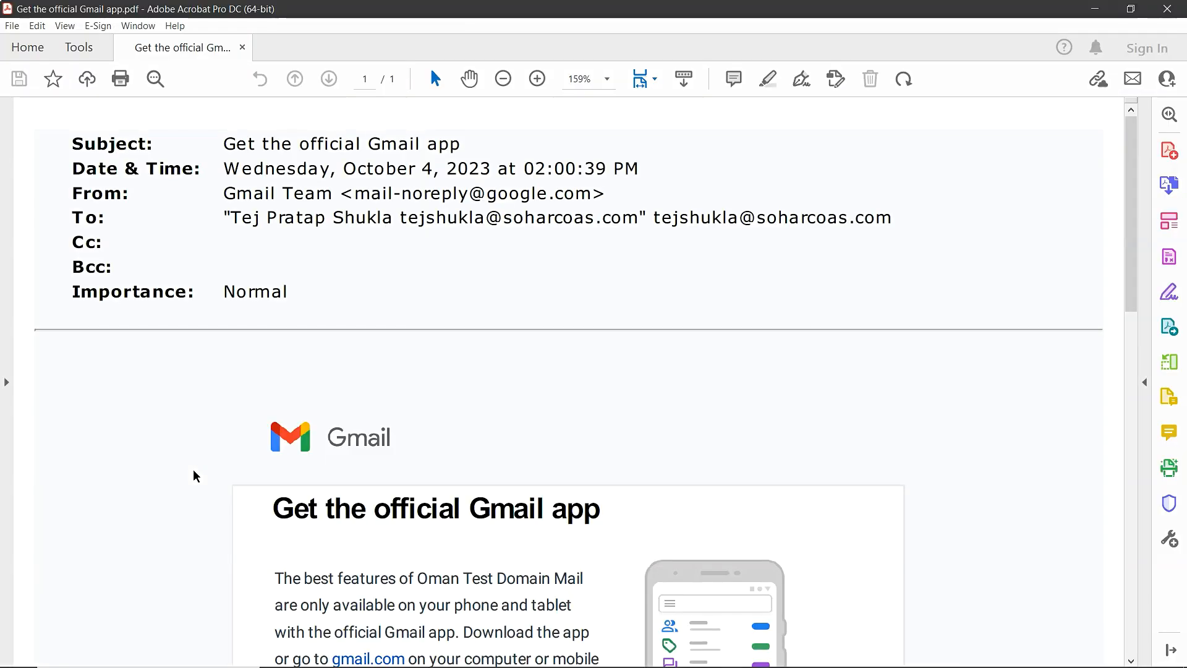
key("alt+F4")
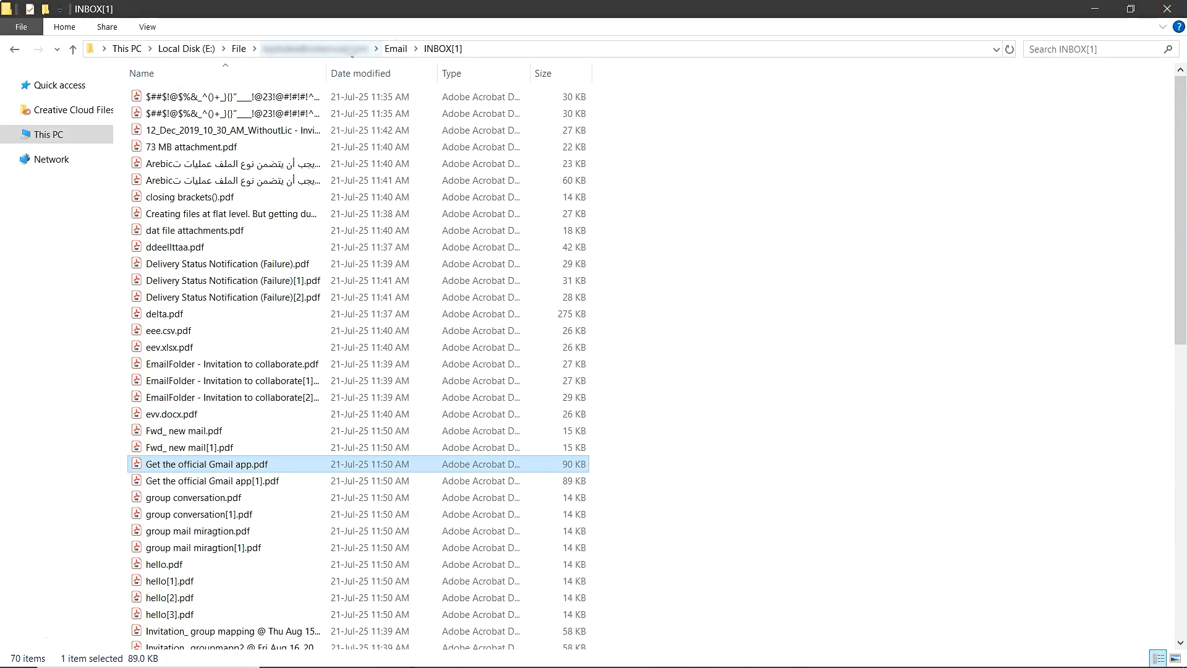
left_click(74, 50)
left_click(74, 49)
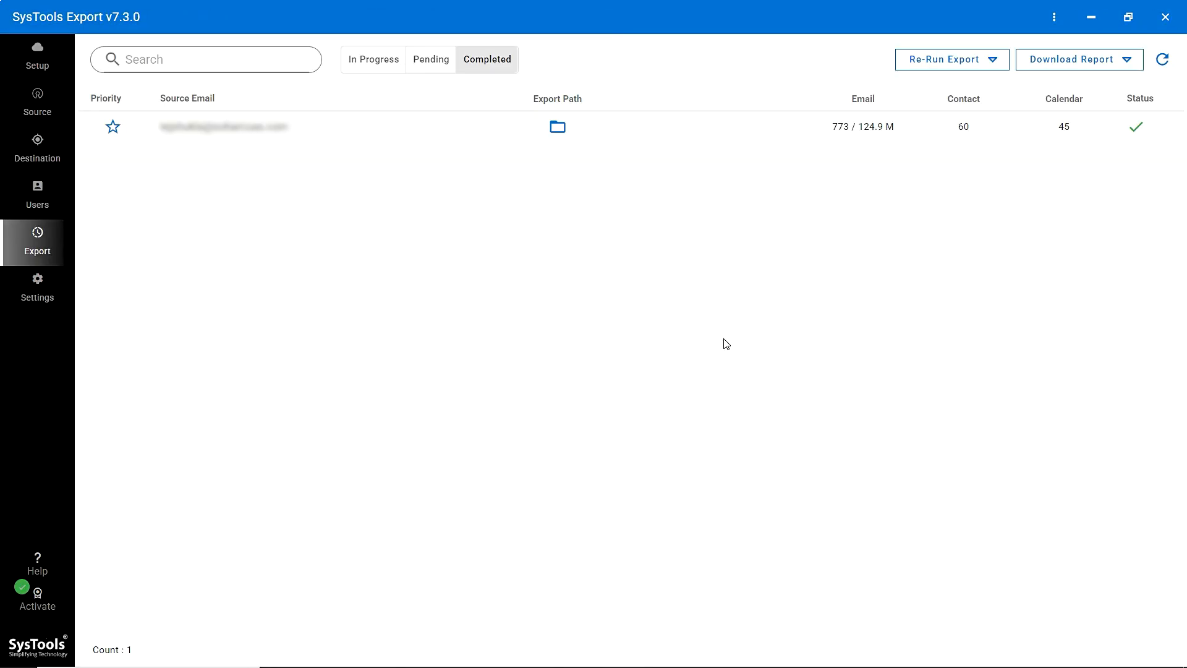
Step: Examine the options for re-running the export and for downloading a report
left_click(995, 66)
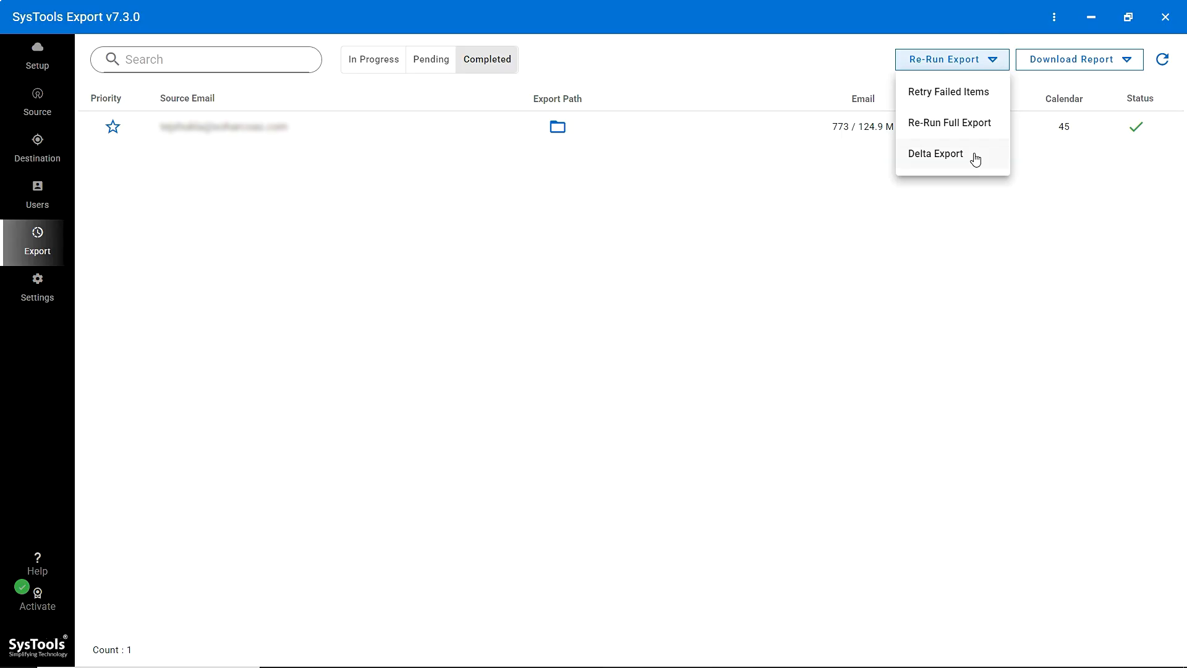
left_click(951, 224)
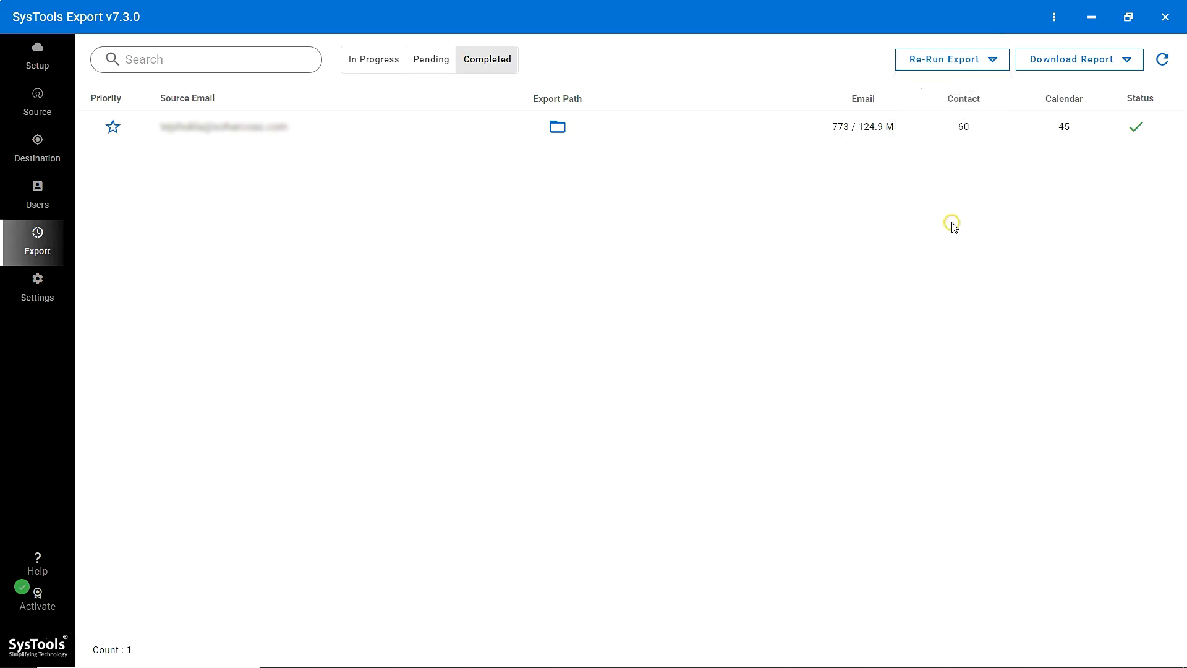
left_click(1126, 61)
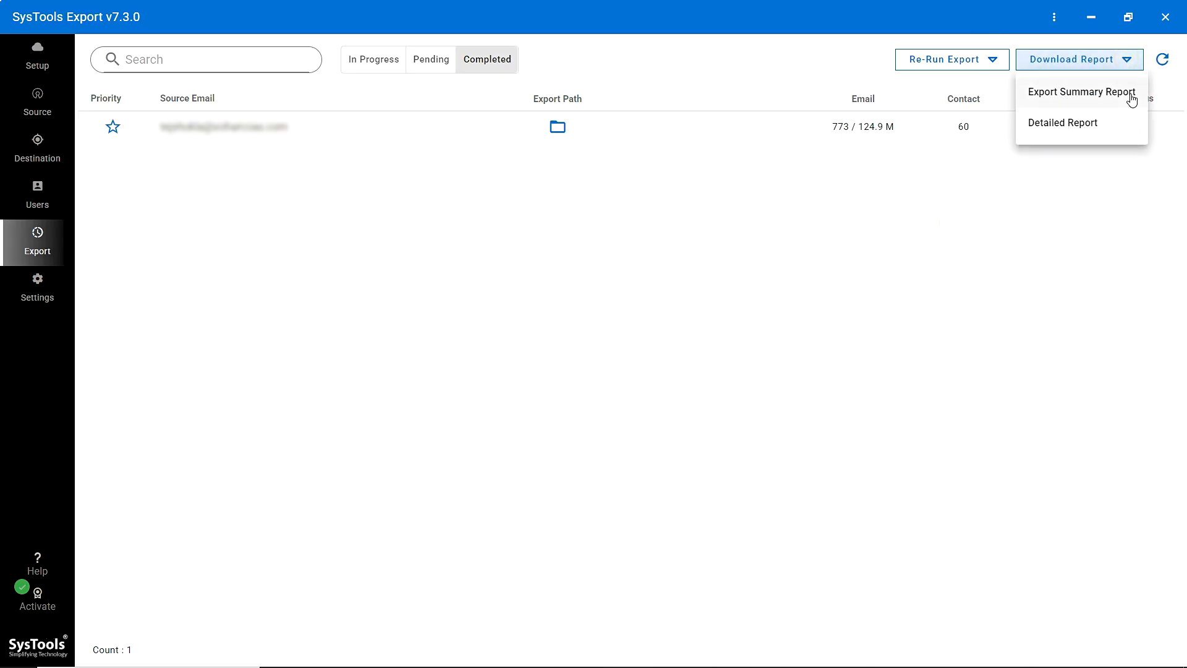
Step: Download the Export Summary Report as a CSV file to the Files folder on Local Disk (E:) and open it for review
left_click(1131, 98)
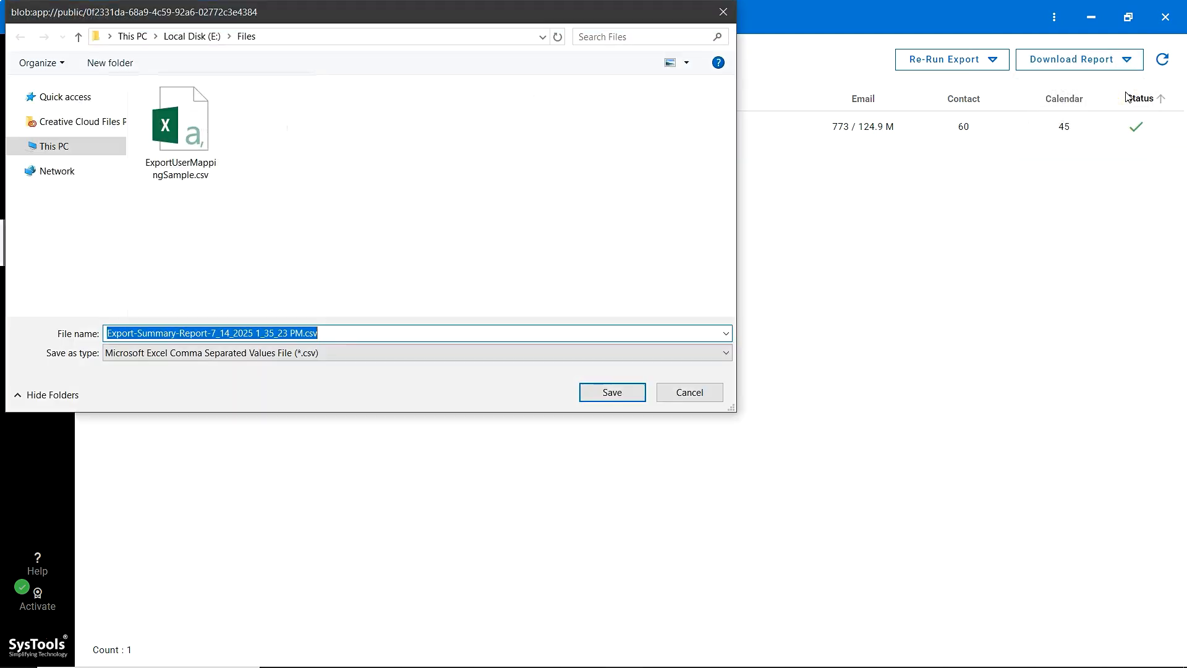
left_click(626, 392)
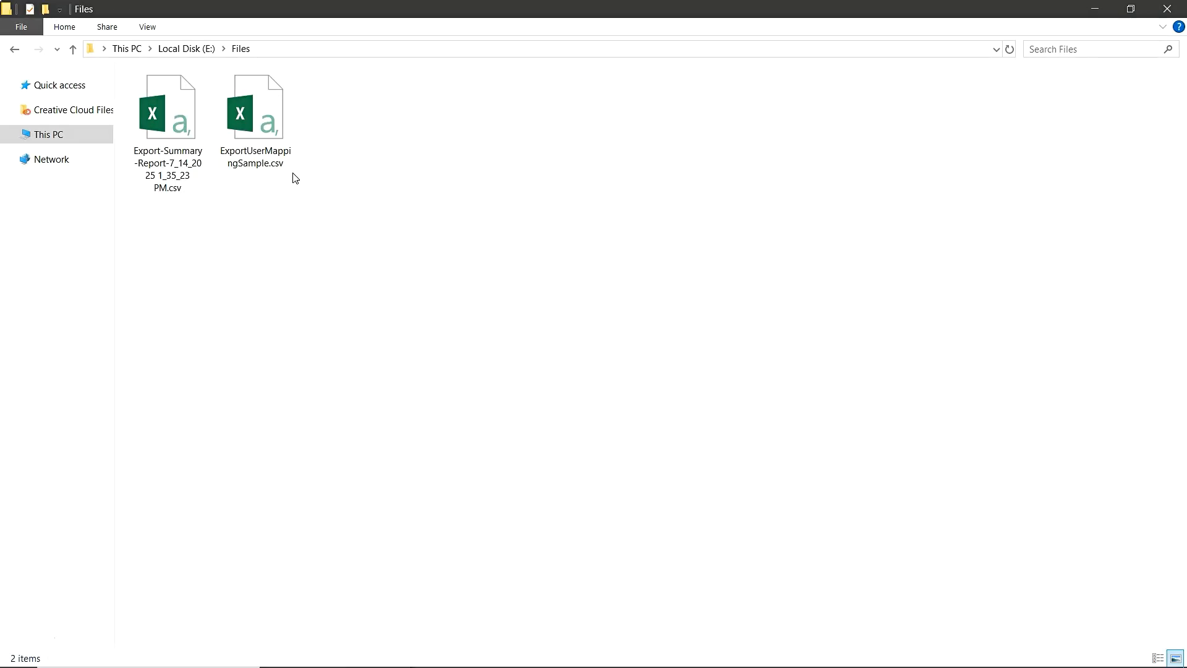
double_click(168, 127)
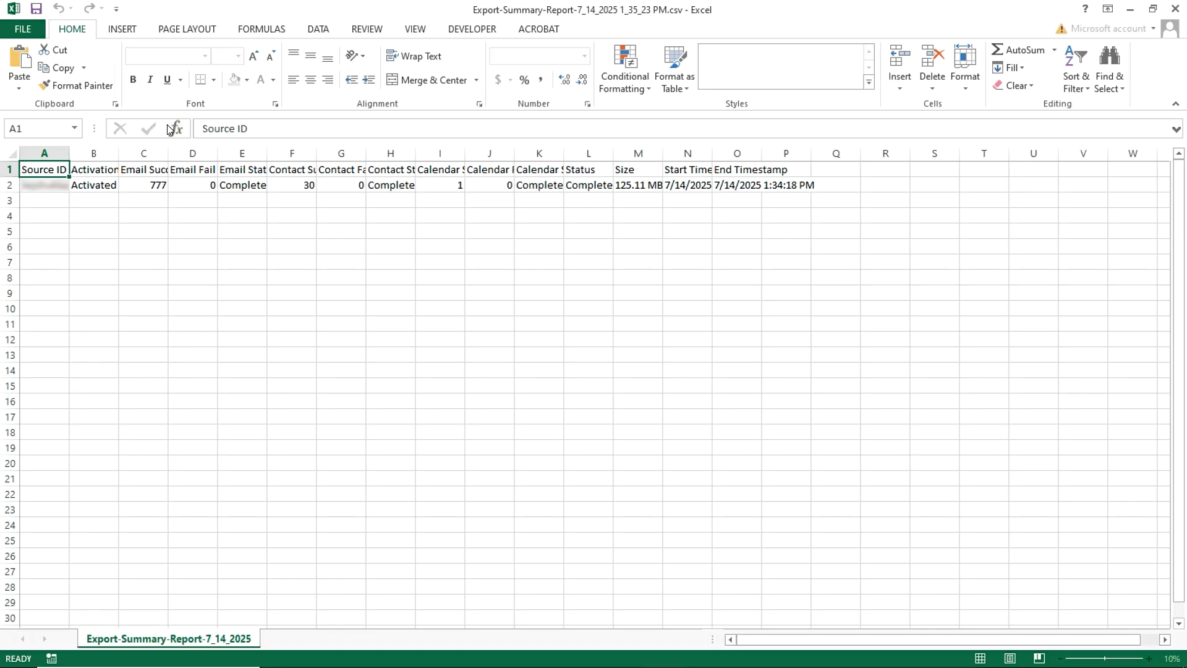
left_click(456, 259)
scroll(457, 258, "up", 3)
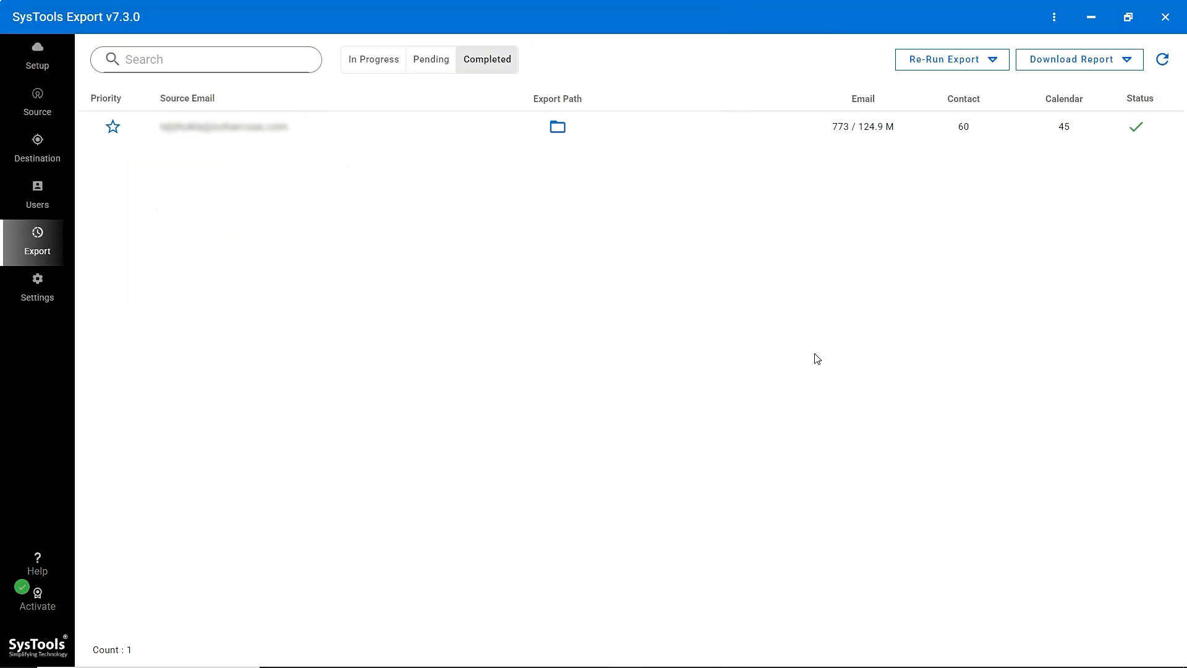
Step: Generate the Detailed Report for the exported user and save it as a ZIP archive in the Files folder
left_click(1131, 62)
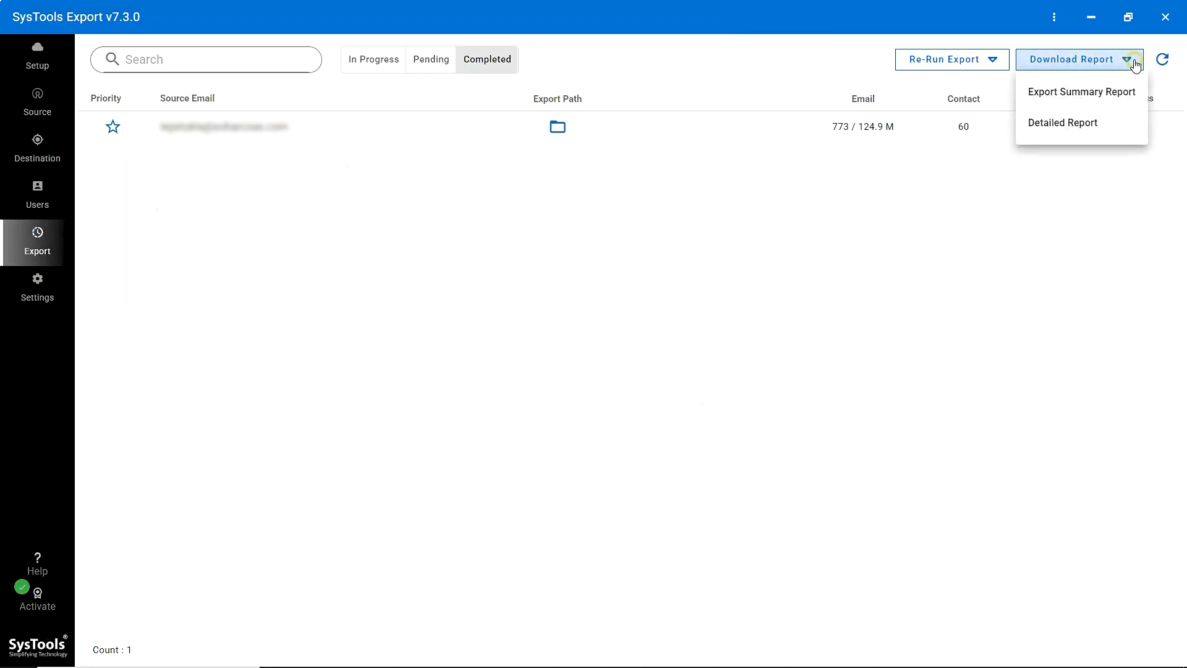
left_click(1113, 124)
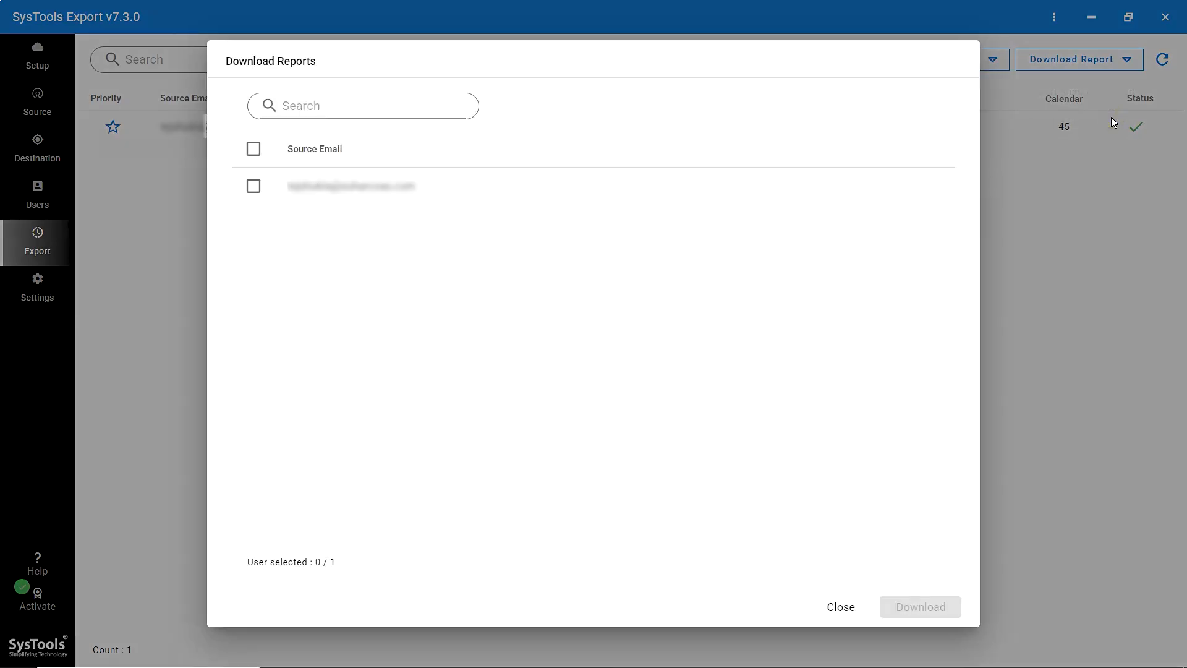
left_click(253, 186)
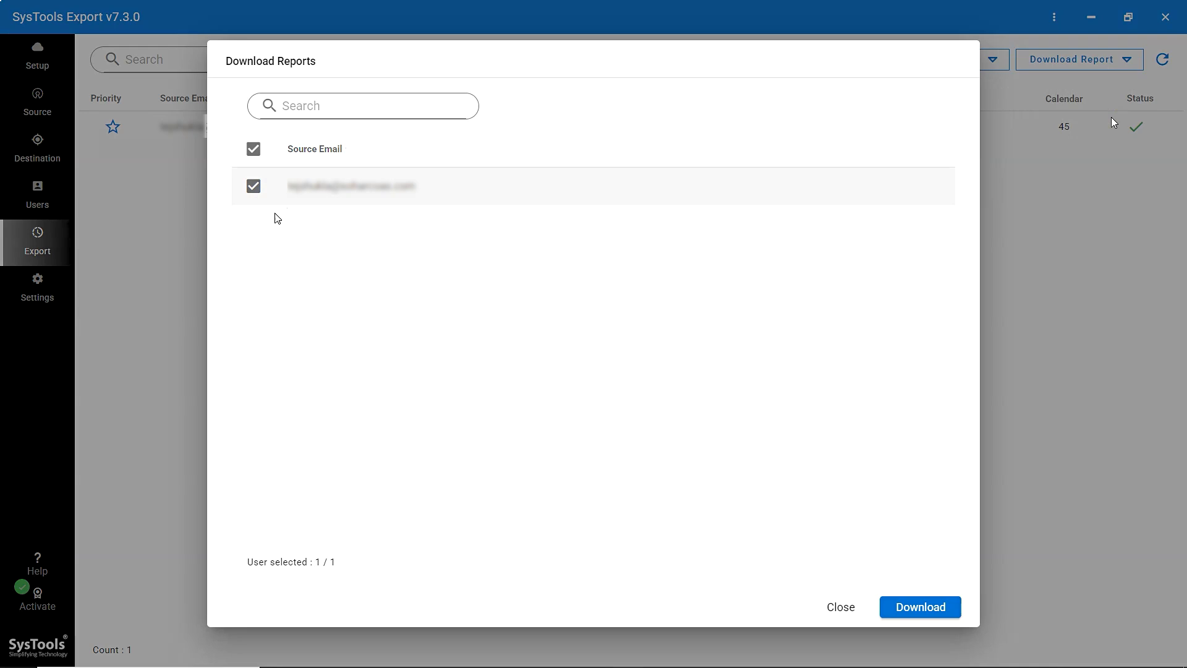
left_click(934, 610)
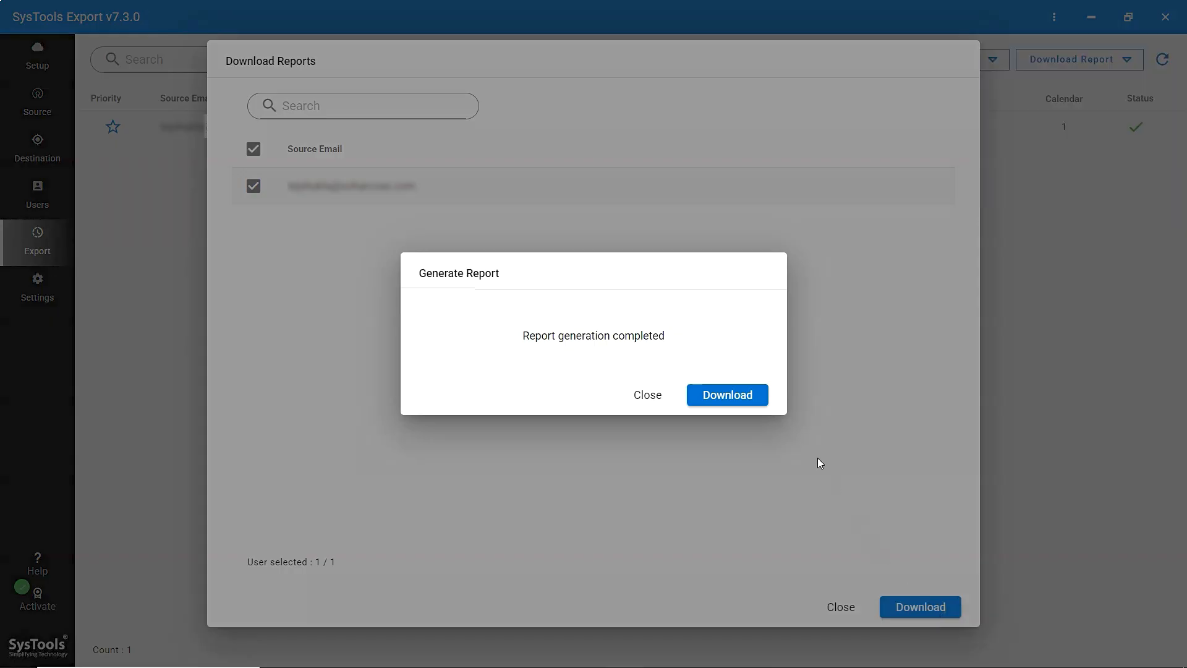
left_click(755, 395)
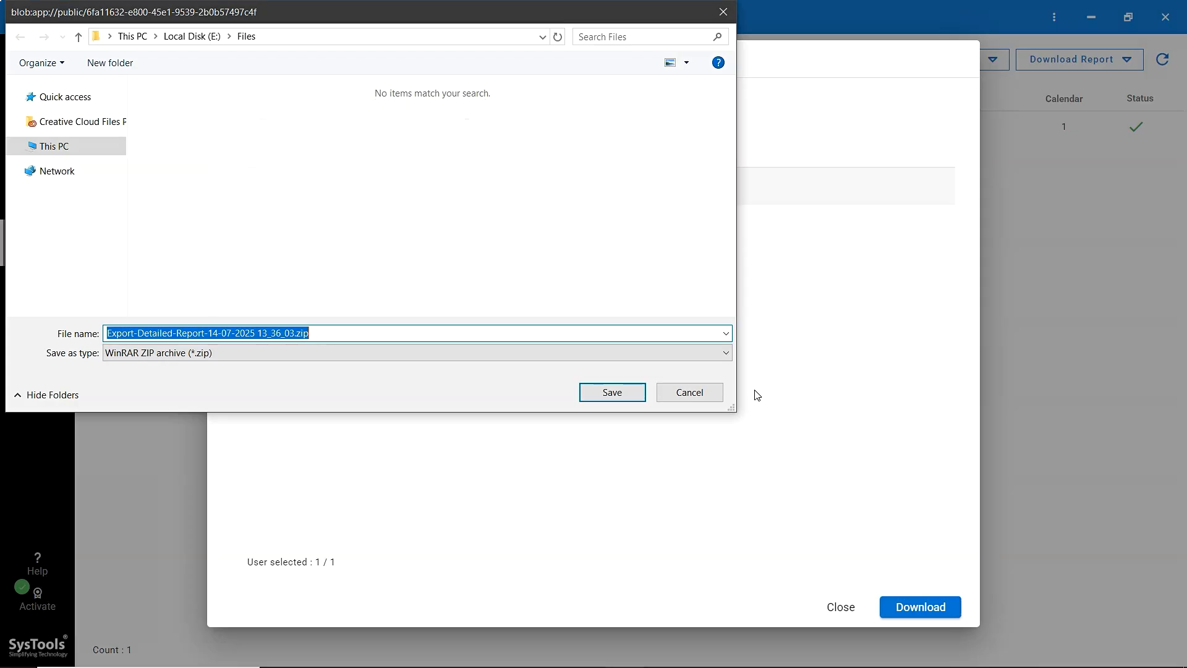
left_click(611, 392)
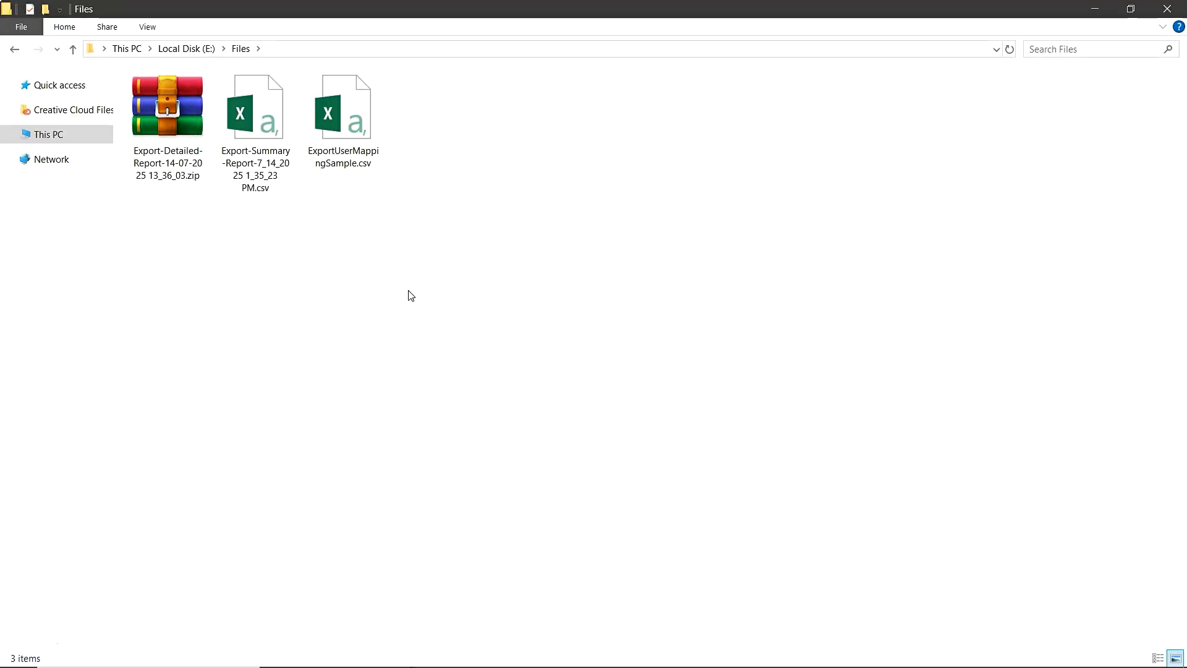
Step: Extract the detailed report archive into the Files folder and inspect Email-Detailed-Summary-Report.csv in the extracted user folder
left_click(164, 139)
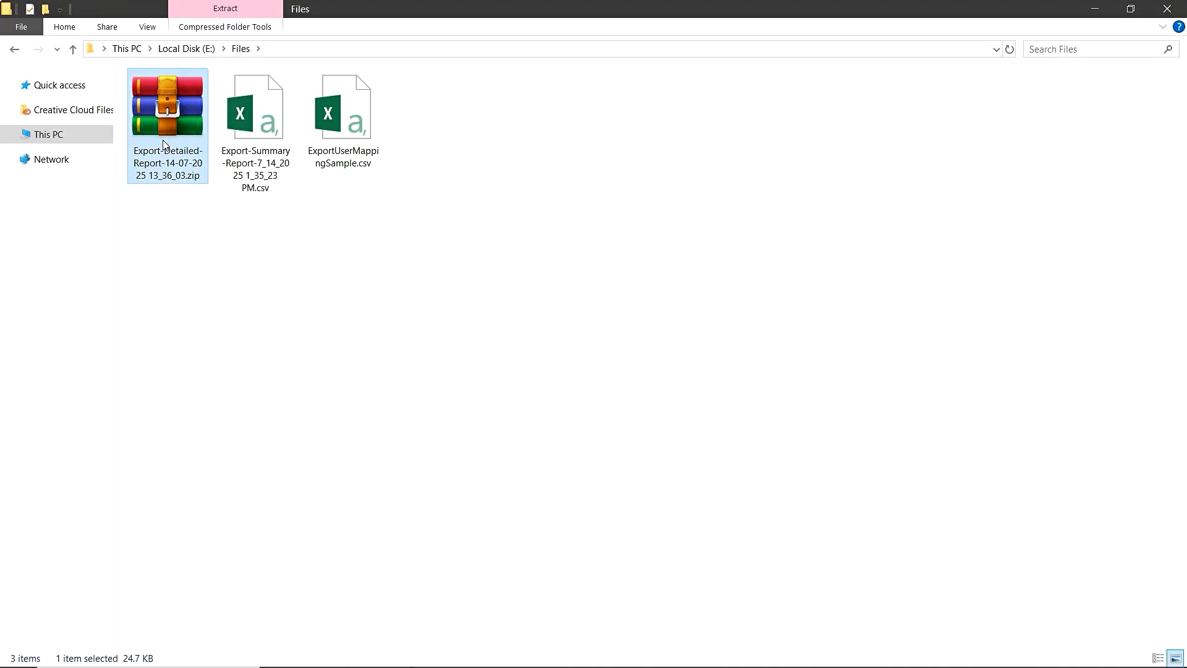
right_click(163, 139)
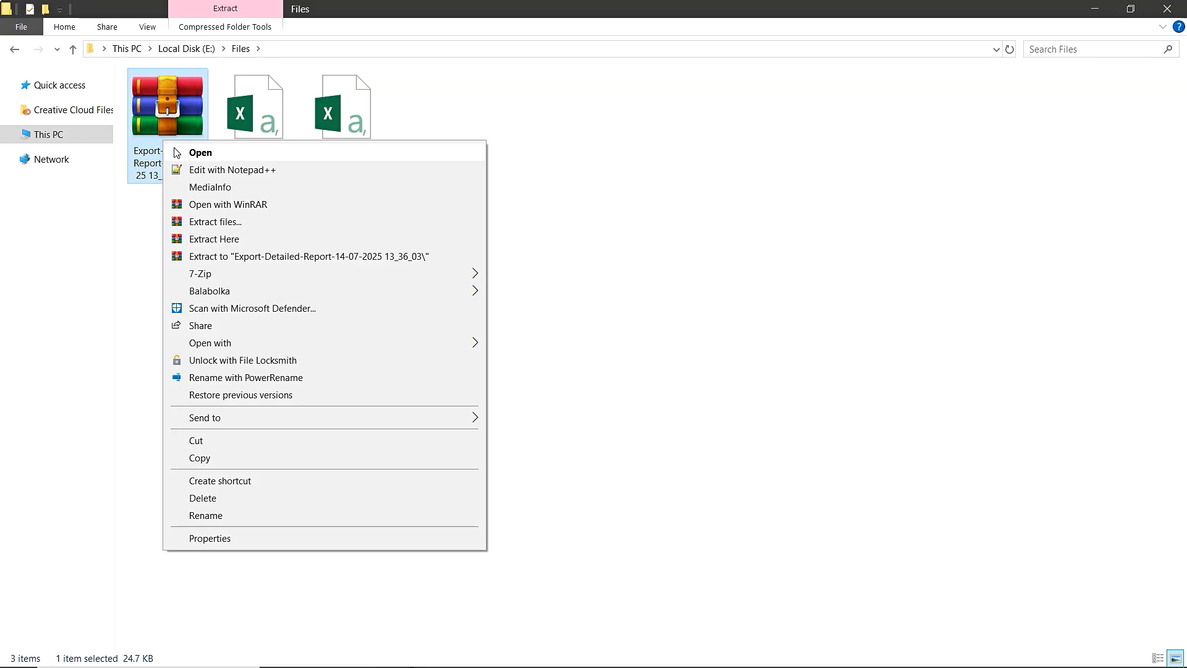
left_click(214, 239)
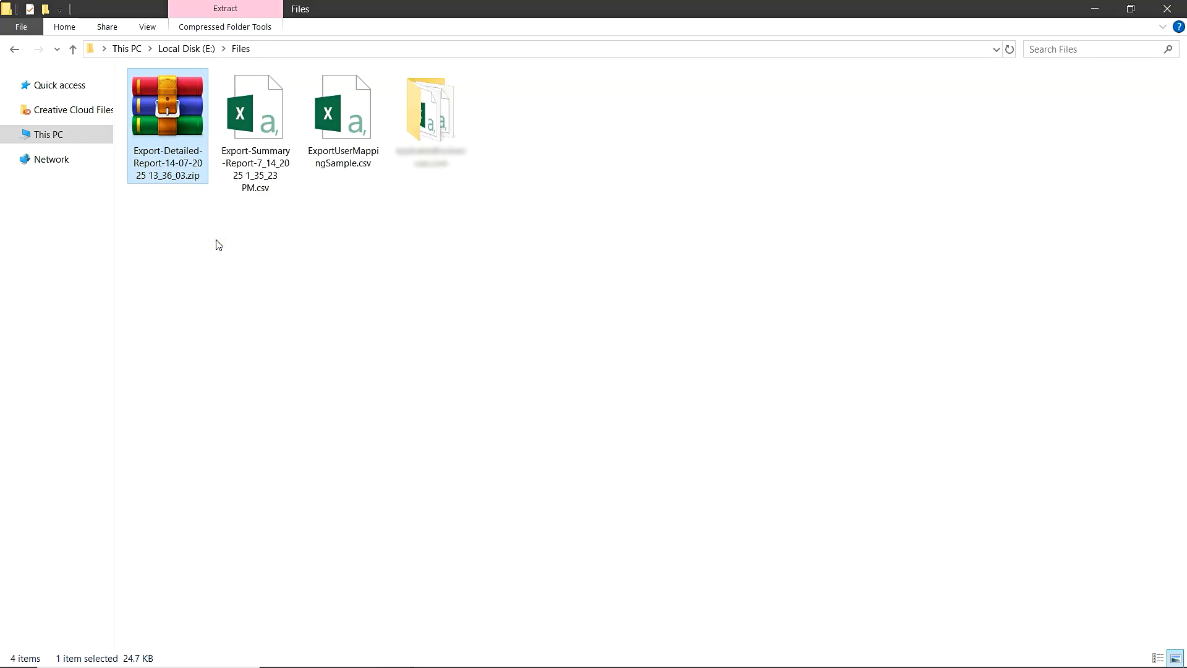
double_click(412, 110)
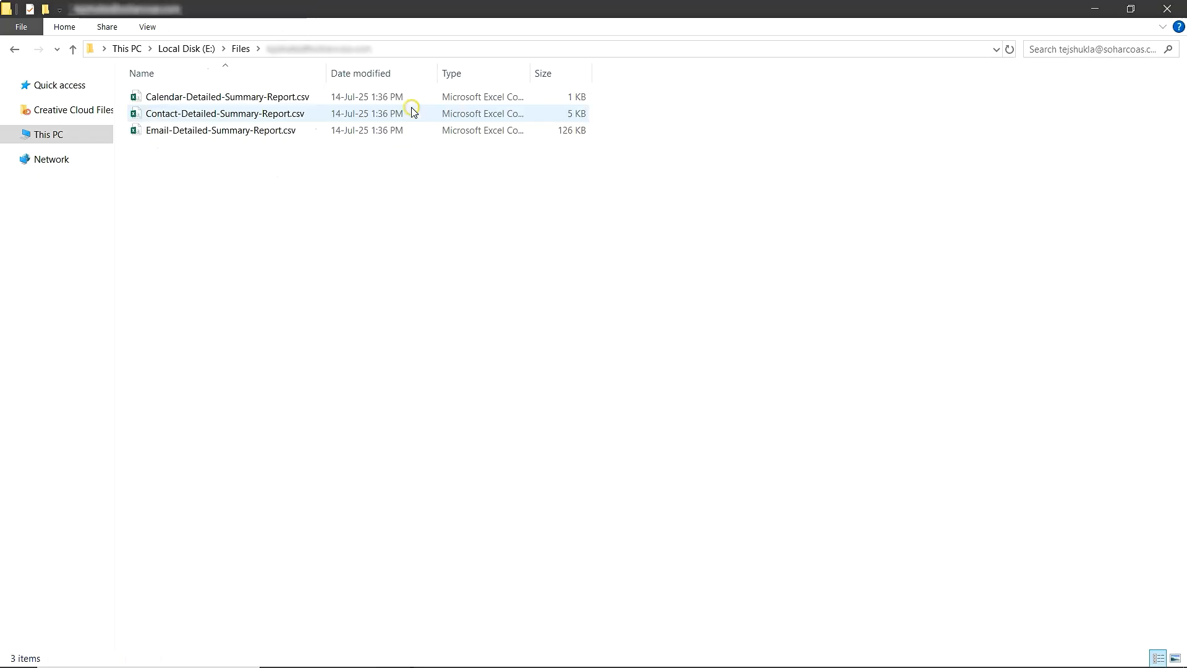
double_click(337, 132)
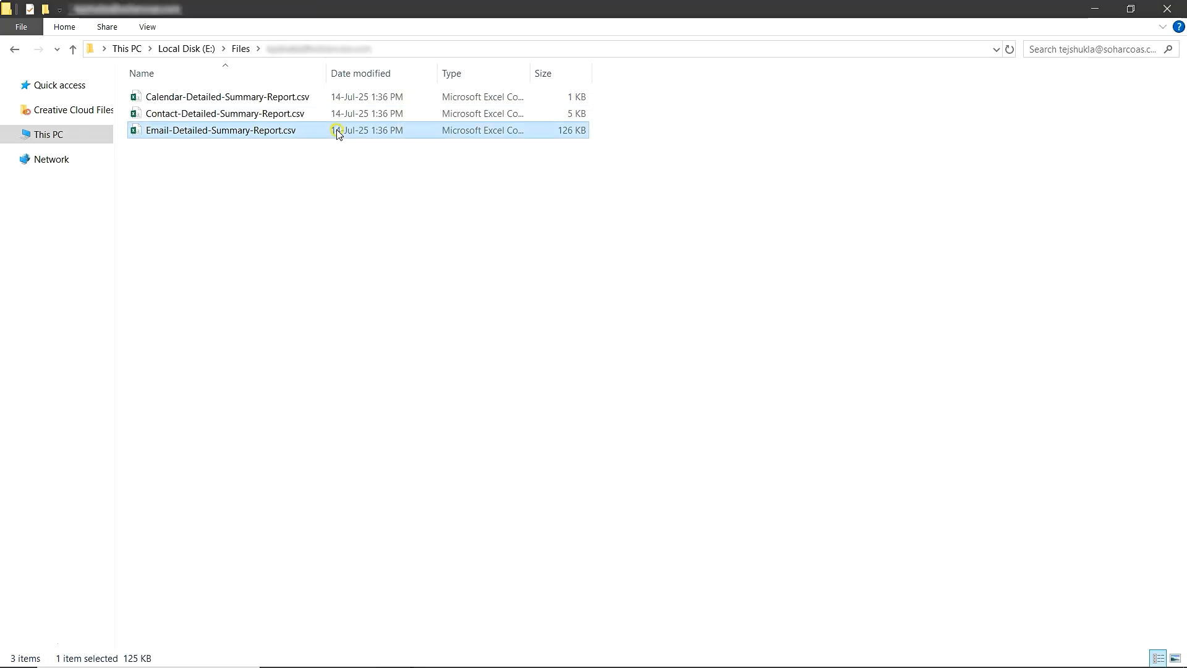
scroll(508, 256, "down", 14)
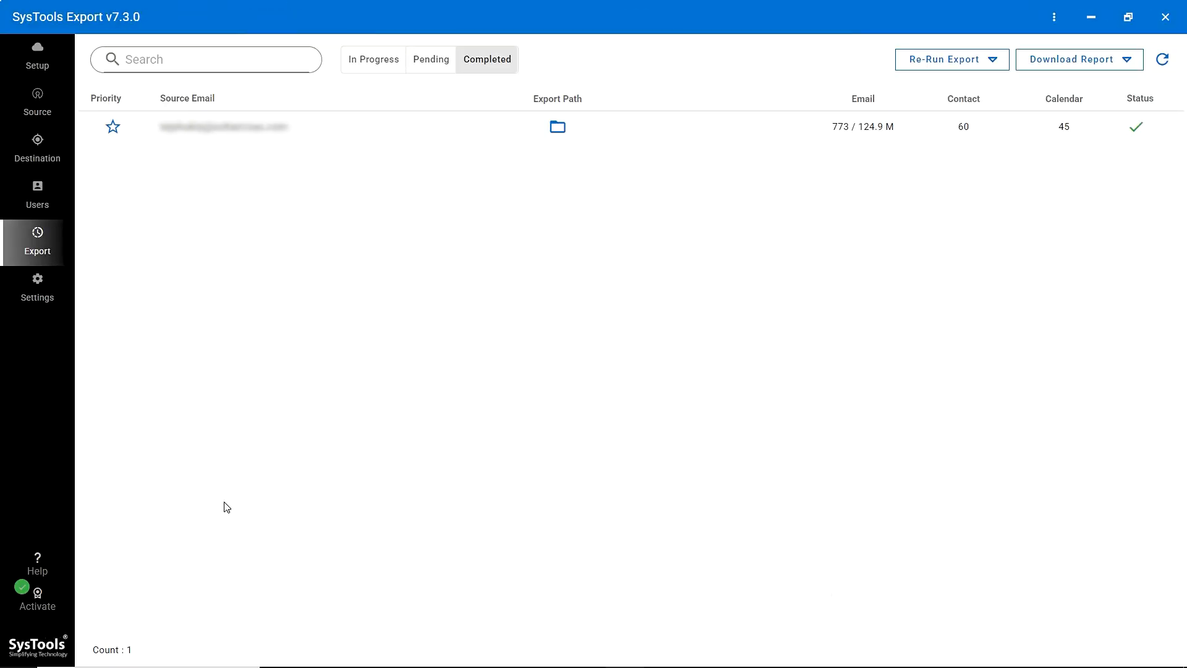
Step: Examine the SysTools Export help topics and the application's support and information options, closing each without choosing anything
left_click(36, 563)
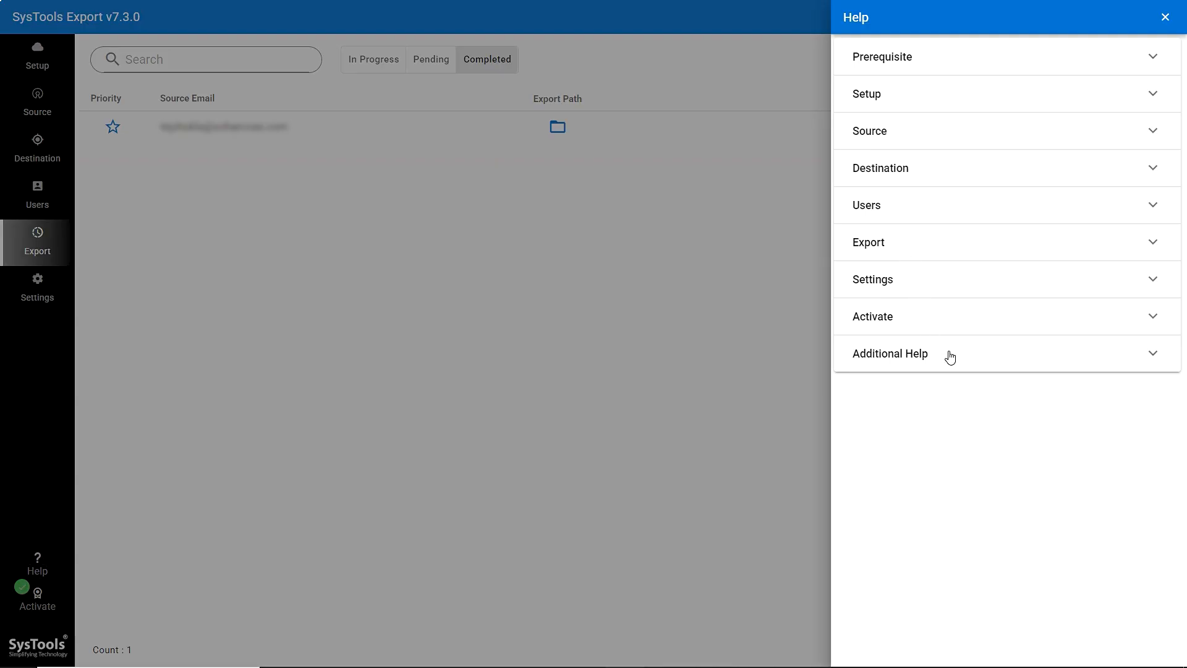
left_click(732, 409)
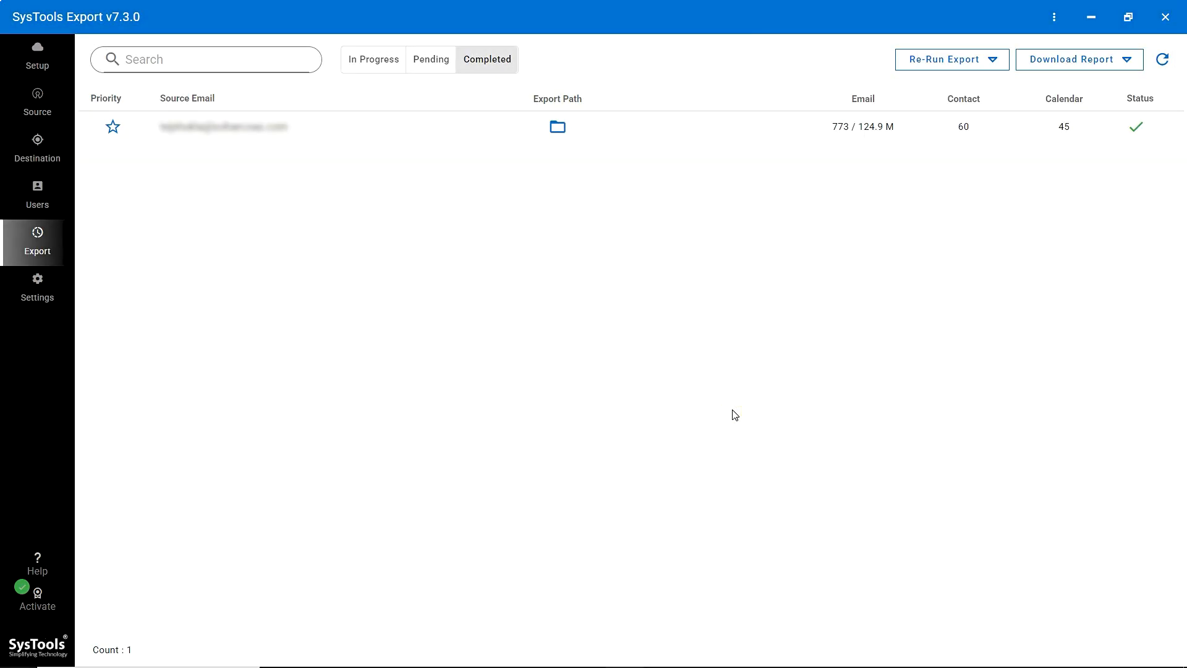
left_click(1059, 22)
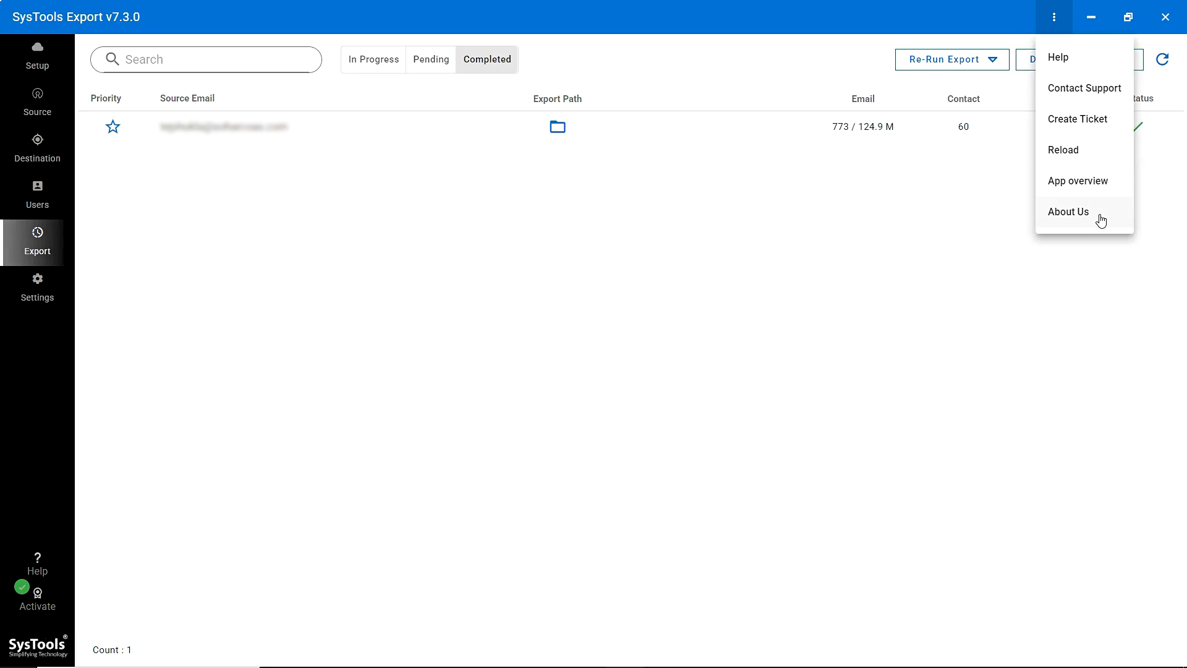
left_click(575, 348)
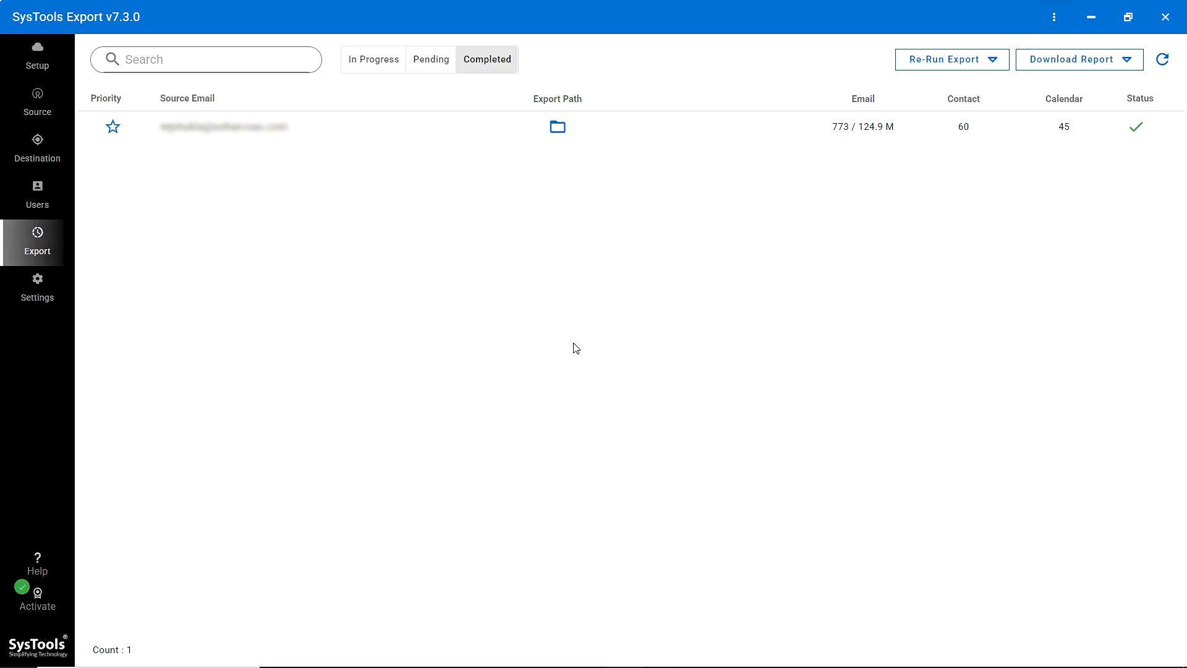